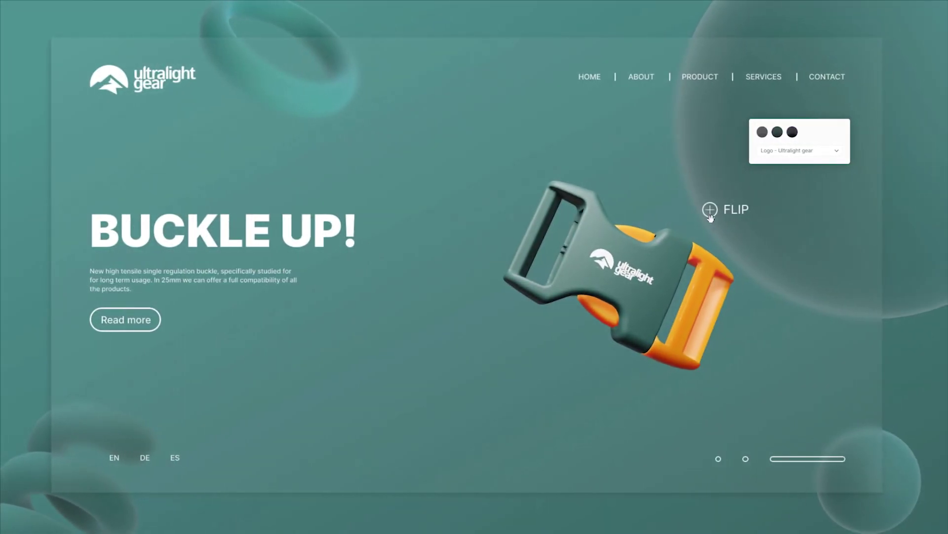
# Step: Try out the buckle on the web page by triggering its Flip interaction and rotating the model
pyautogui.click(710, 210)
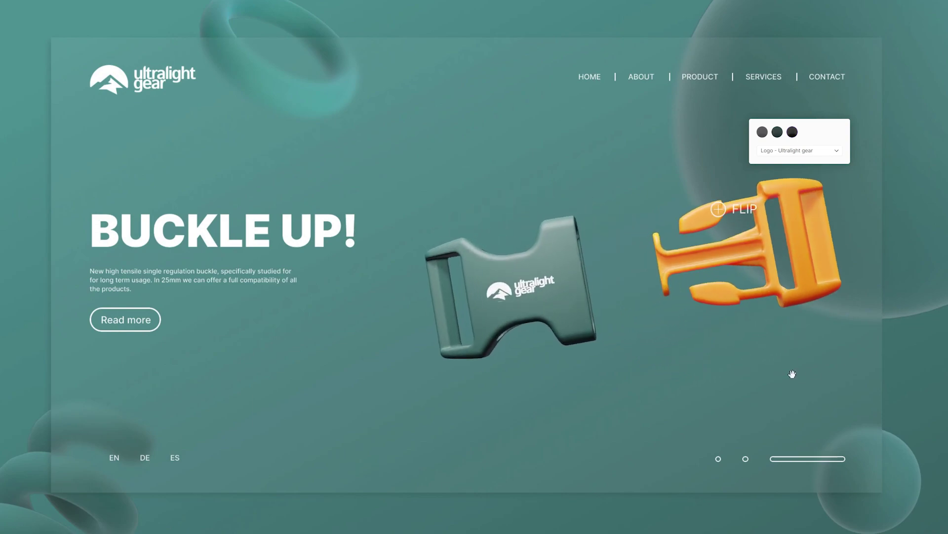
pyautogui.moveTo(809, 369); pyautogui.dragTo(526, 350)
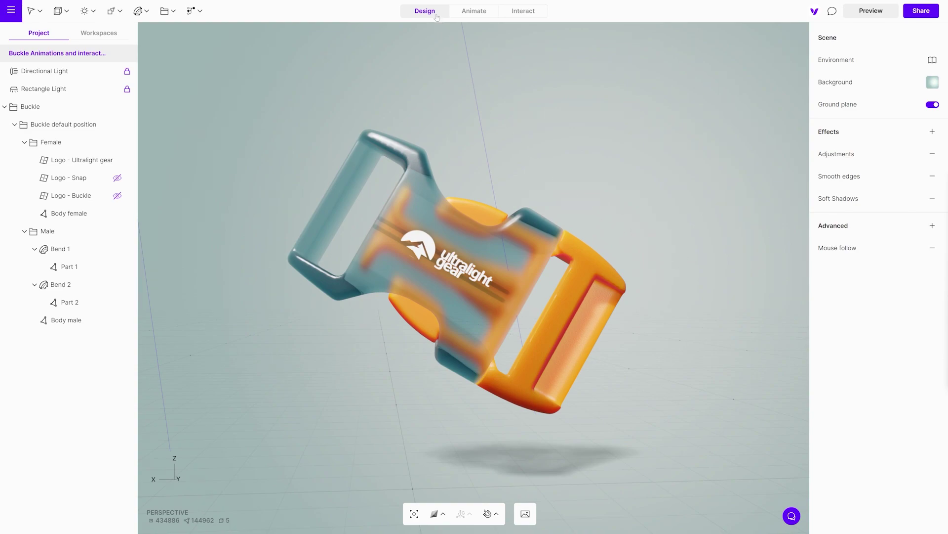
# Step: Look through the Animate and Interact modes, finishing in Animate mode
pyautogui.click(474, 11)
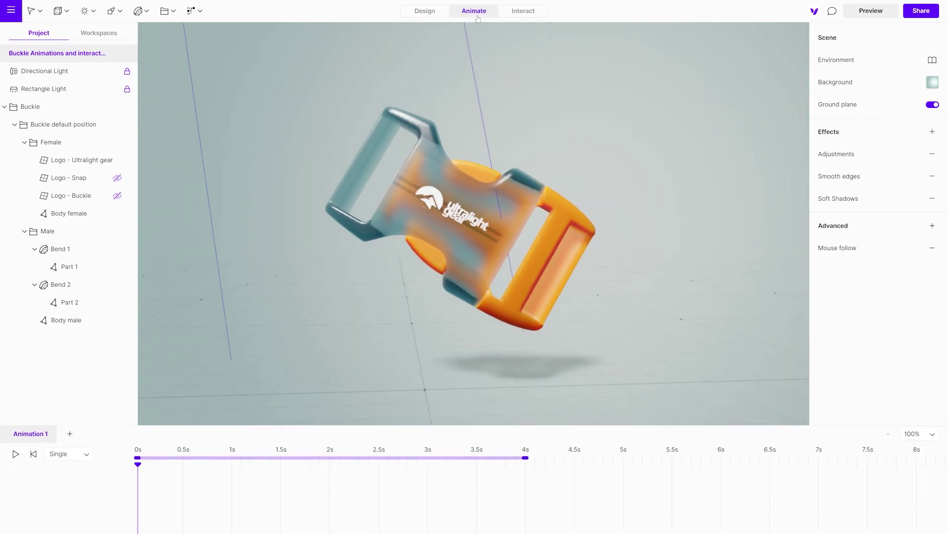
pyautogui.click(522, 17)
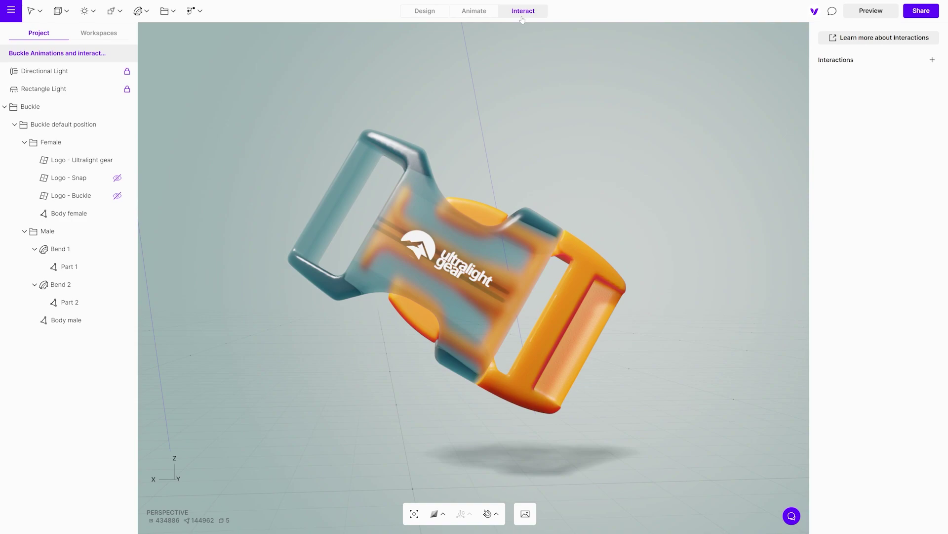
pyautogui.click(467, 16)
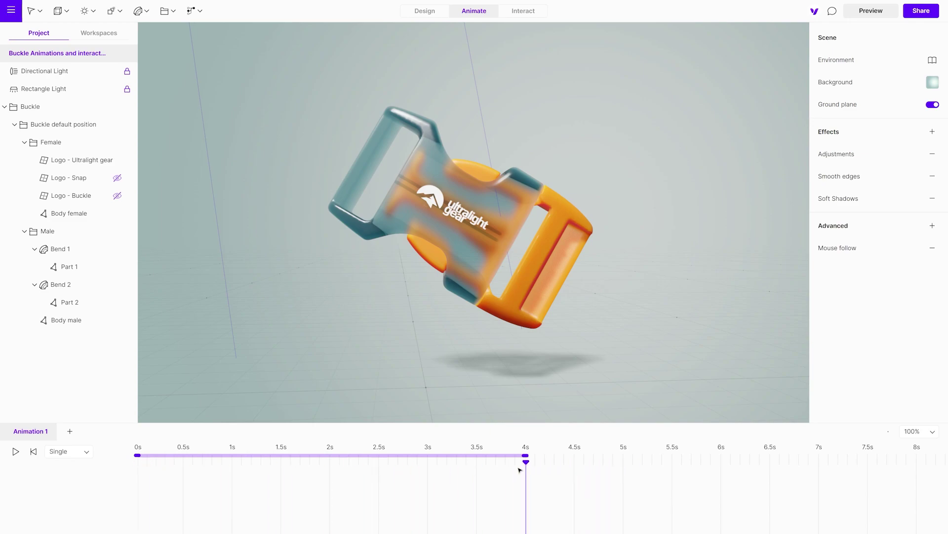
# Step: At 4 s in Animation 1, raise the Buckle group to Z 40.38, rotate it to Y 13.33, scale it to 0.79 and play the result
pyautogui.click(387, 240)
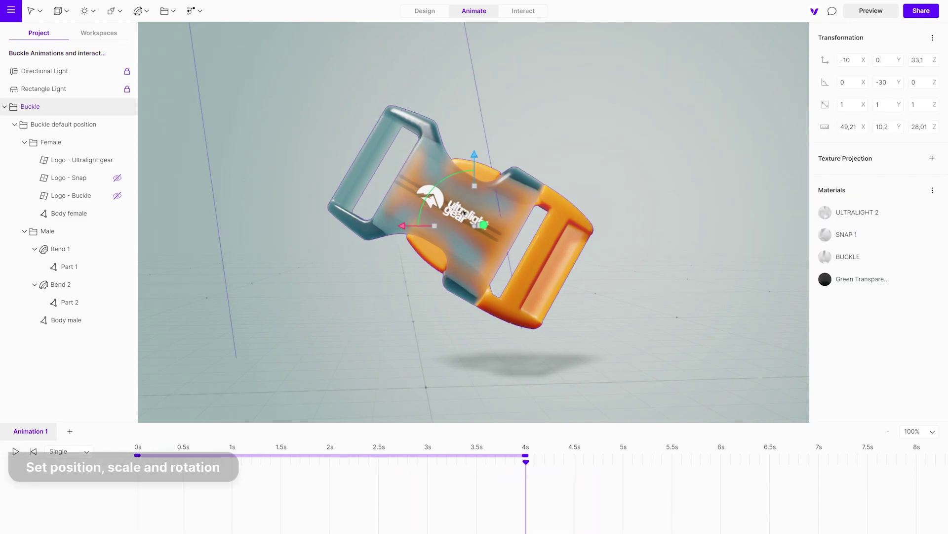
pyautogui.moveTo(475, 144)
pyautogui.mouseDown()
pyautogui.moveTo(474, 113)
pyautogui.moveTo(428, 164)
pyautogui.moveTo(480, 160)
pyautogui.mouseUp()
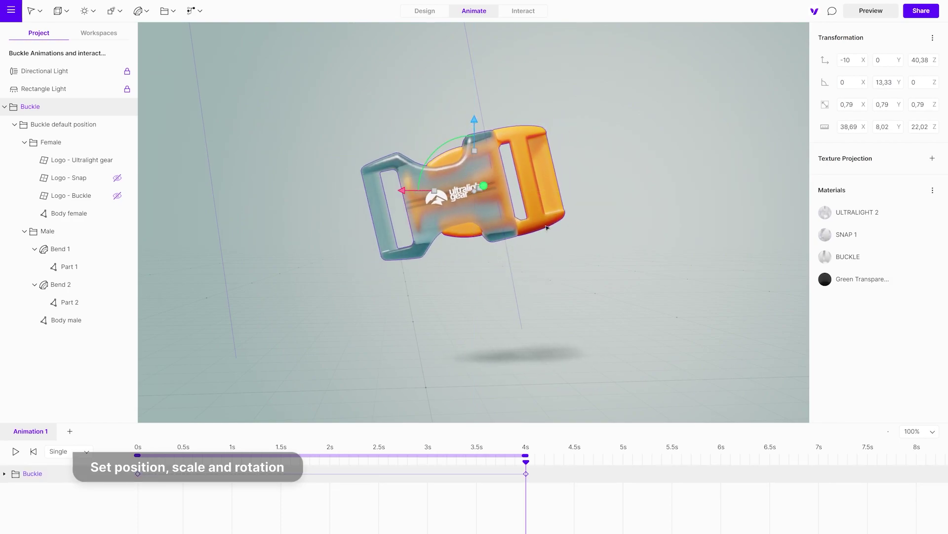
pyautogui.press('space')
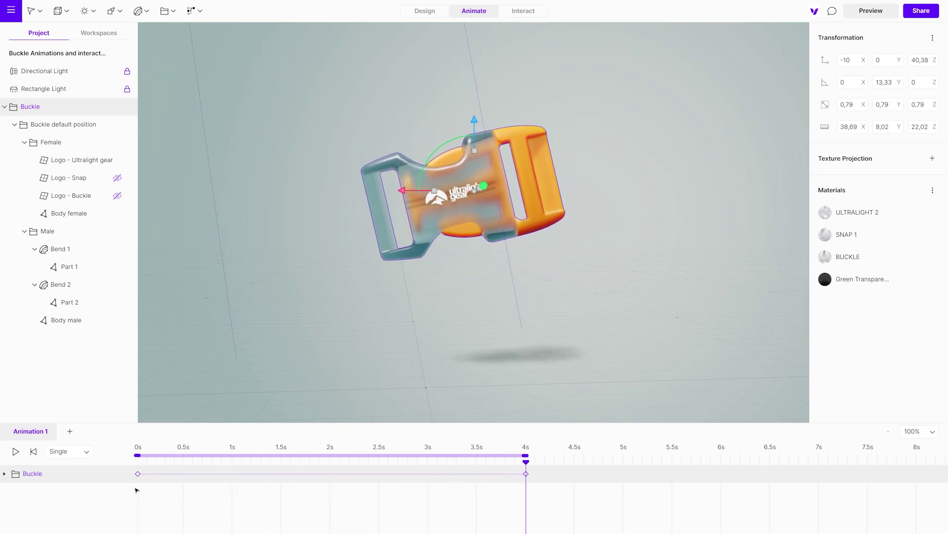
# Step: Add a new animation named Floating and delete Animation 1
pyautogui.click(70, 431)
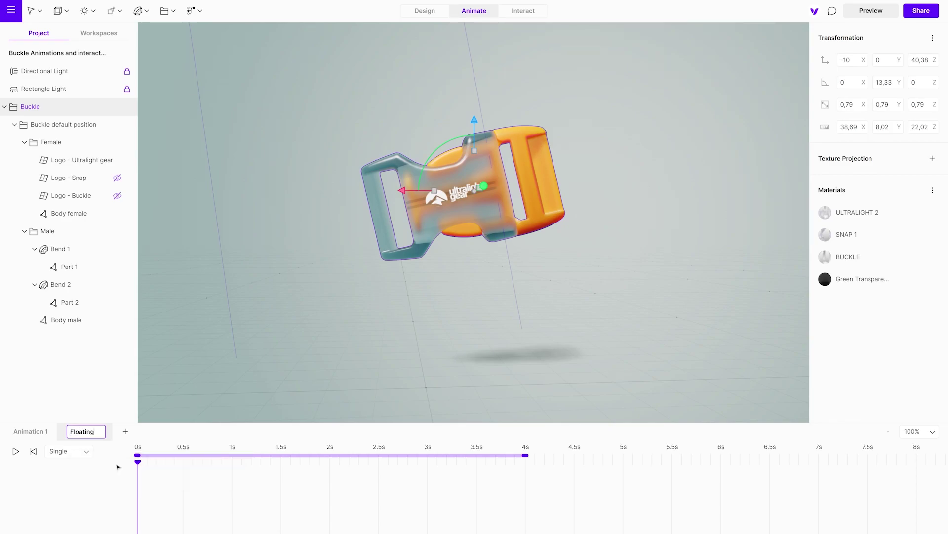
pyautogui.press('Return')
pyautogui.rightClick(30, 435)
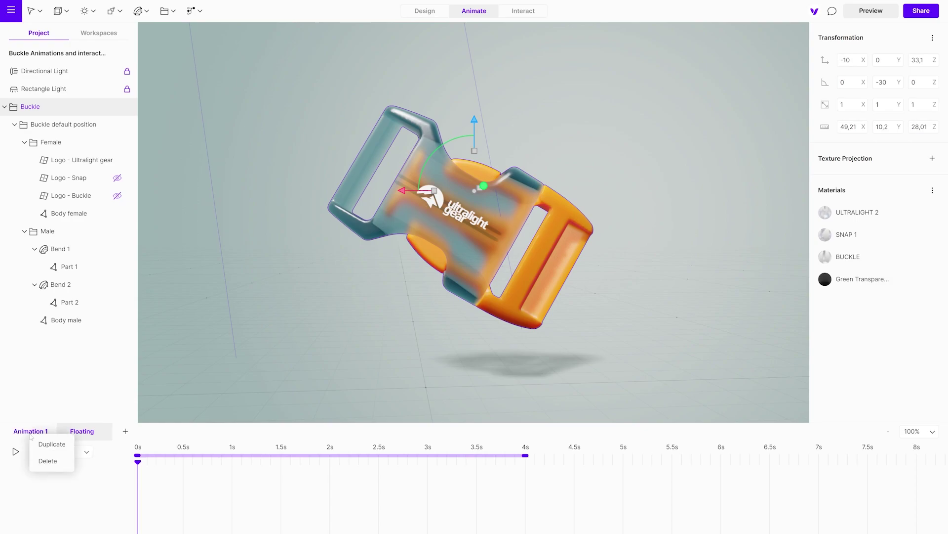
pyautogui.click(47, 461)
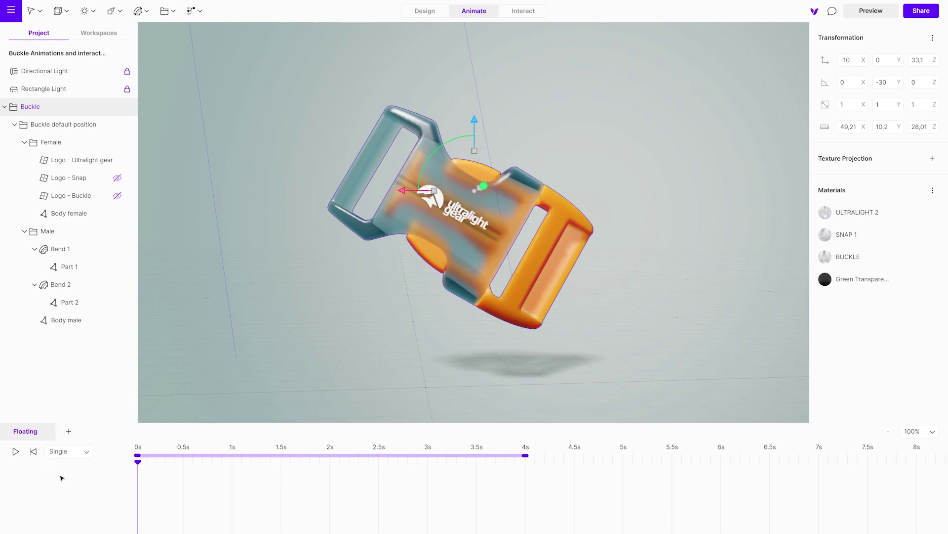
# Step: At 4 s in Floating, raise the Buckle group to Z 39.4, rotate it to Y -16.31 and play the animation
pyautogui.moveTo(140, 461); pyautogui.dragTo(217, 466)
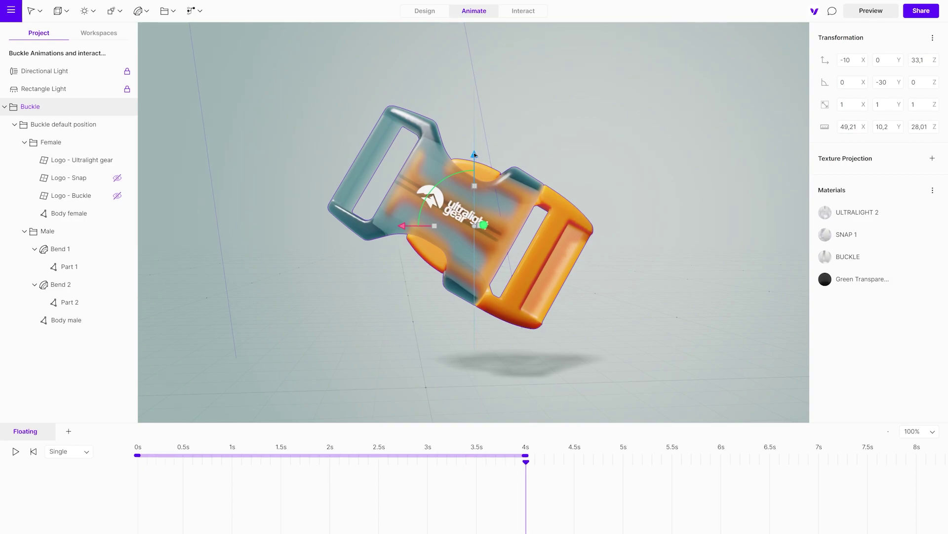
pyautogui.moveTo(474, 155); pyautogui.dragTo(482, 200)
pyautogui.press('space')
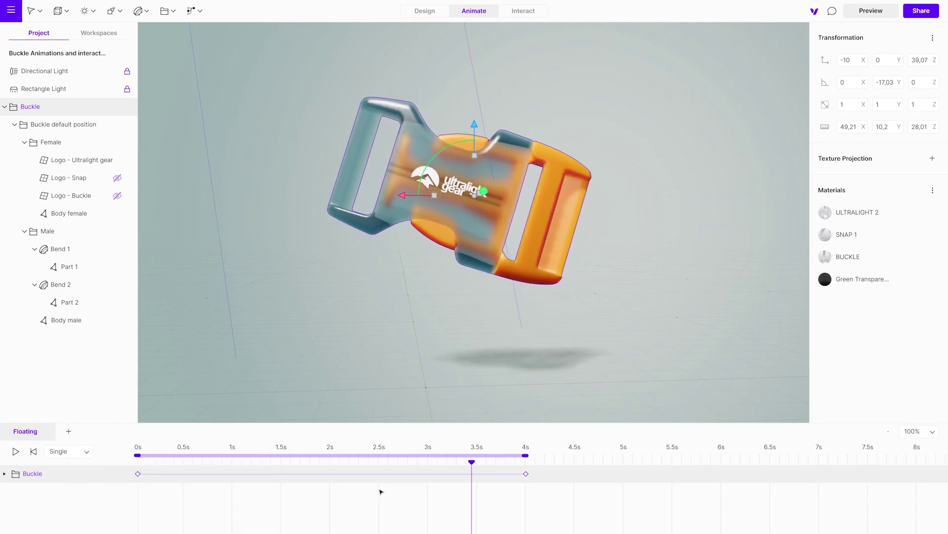
# Step: Set the Floating animation's playback to Ping-Pong and the Buckle keyframe at 4 s to Ease auto
pyautogui.click(83, 453)
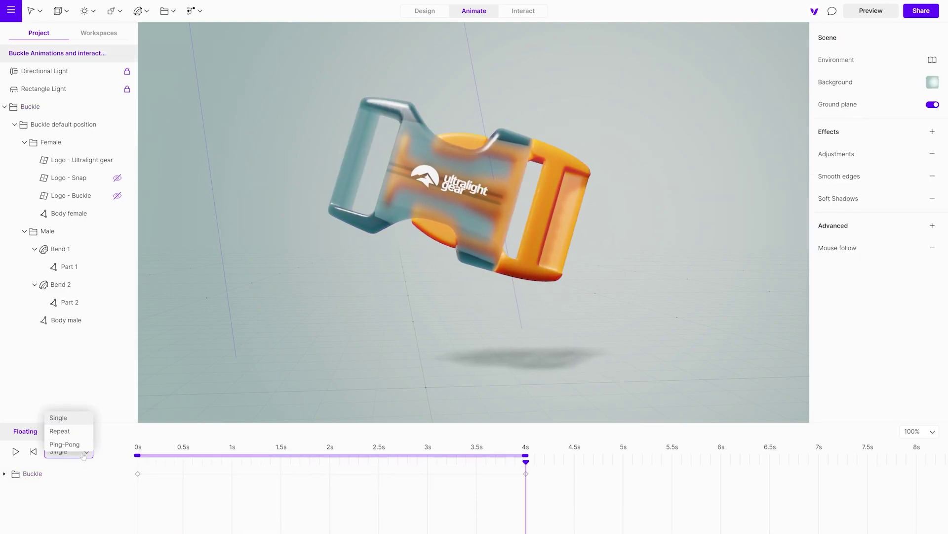
pyautogui.click(71, 444)
pyautogui.click(526, 473)
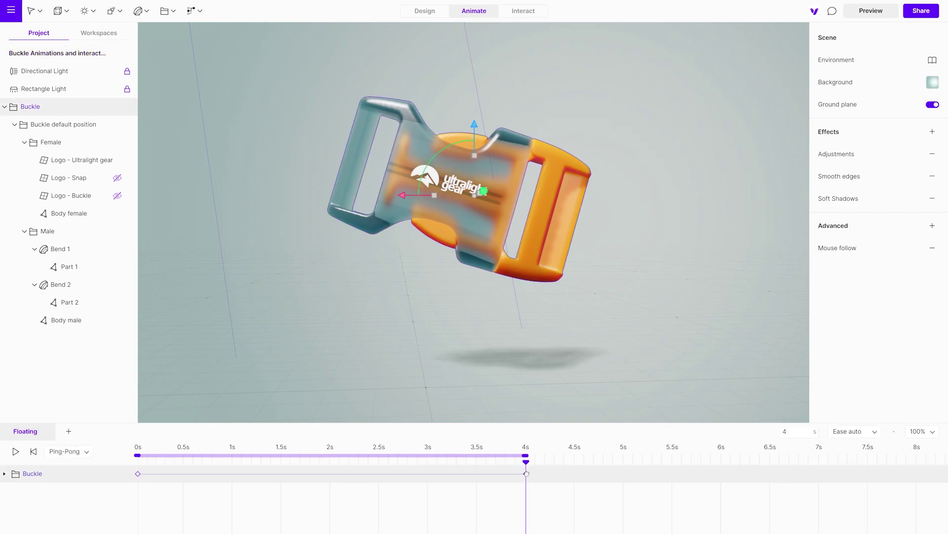
pyautogui.click(847, 429)
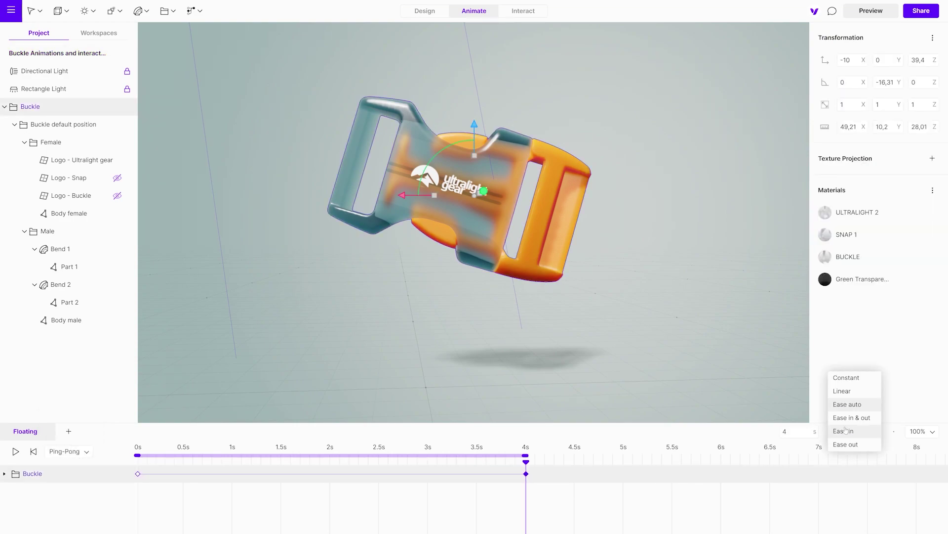
pyautogui.click(862, 405)
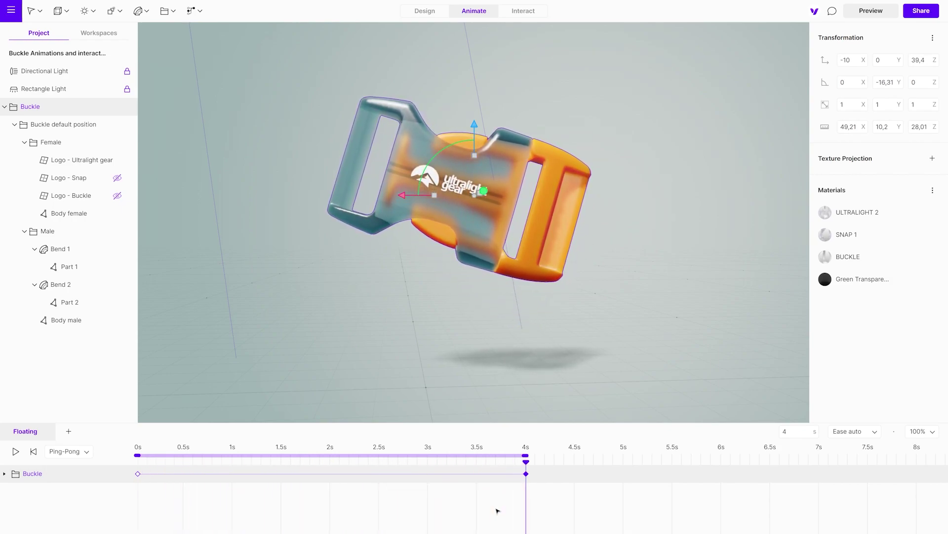
# Step: Switch to Interact mode and add an interaction named Floating
pyautogui.click(526, 15)
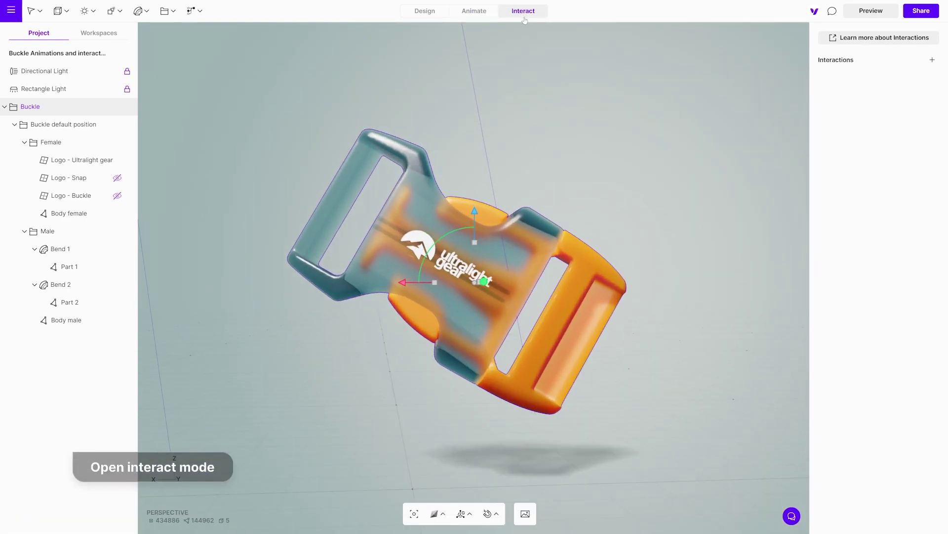
pyautogui.click(932, 60)
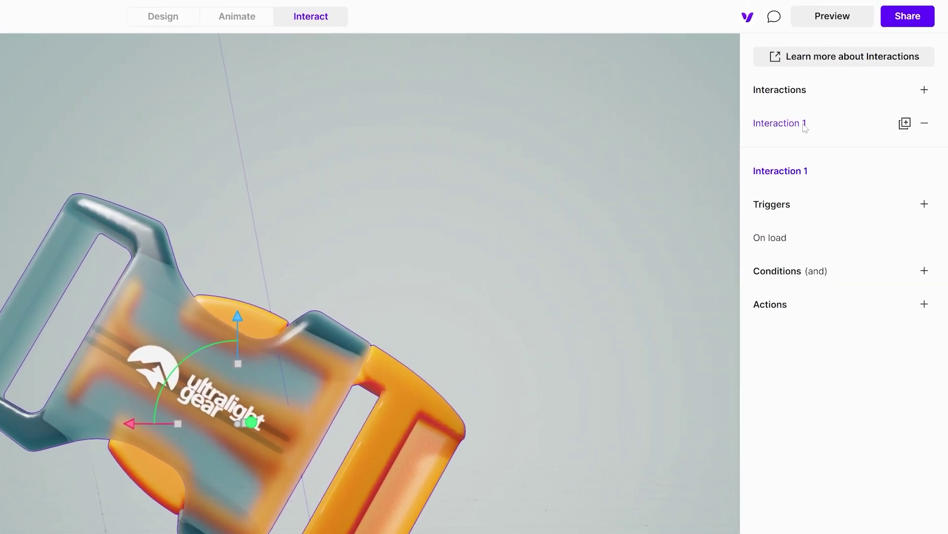
pyautogui.doubleClick(804, 125)
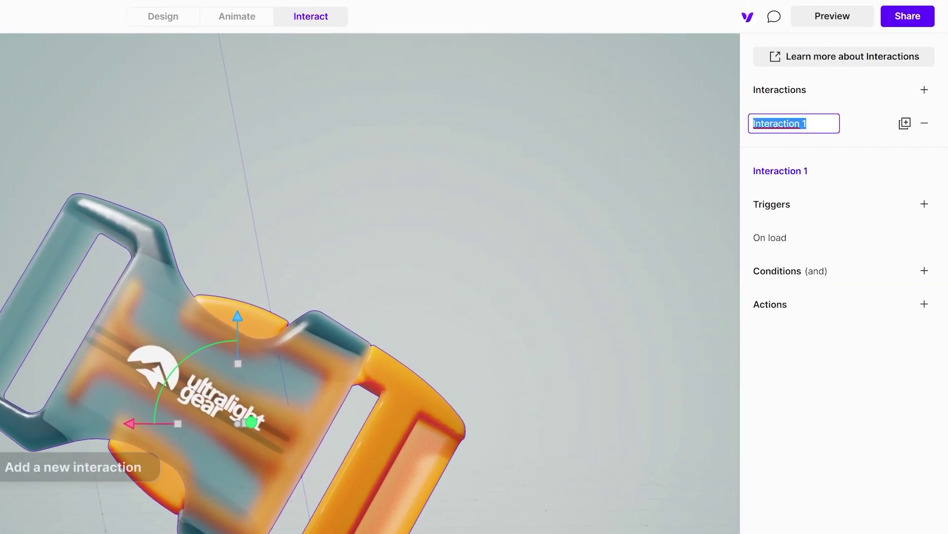
pyautogui.write('Floating')
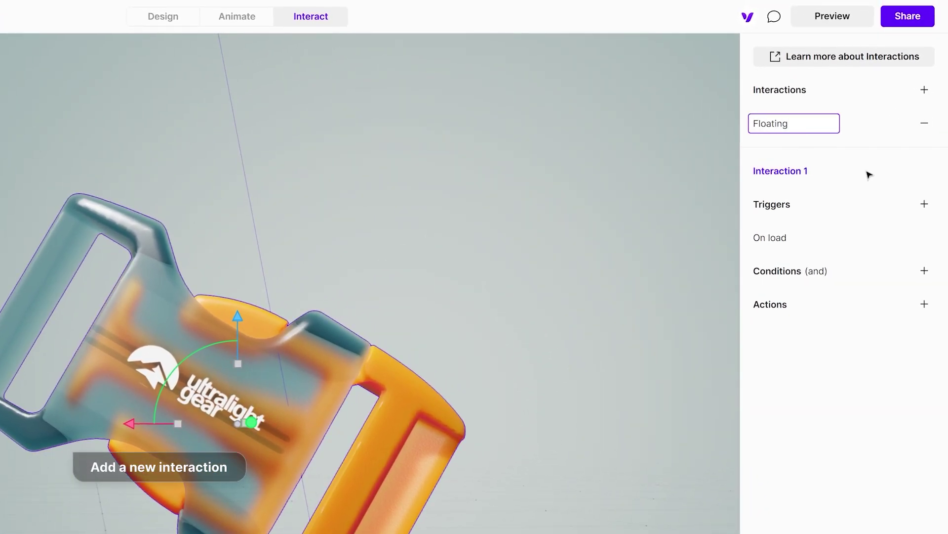
pyautogui.press('Return')
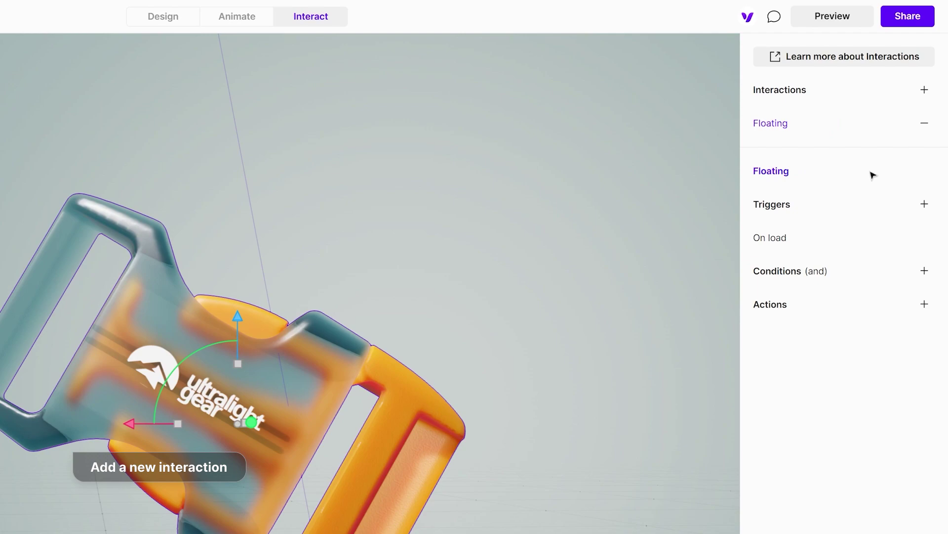
# Step: Set the Floating interaction's trigger to On load and add an action that plays the Floating animation
pyautogui.click(829, 243)
pyautogui.click(716, 221)
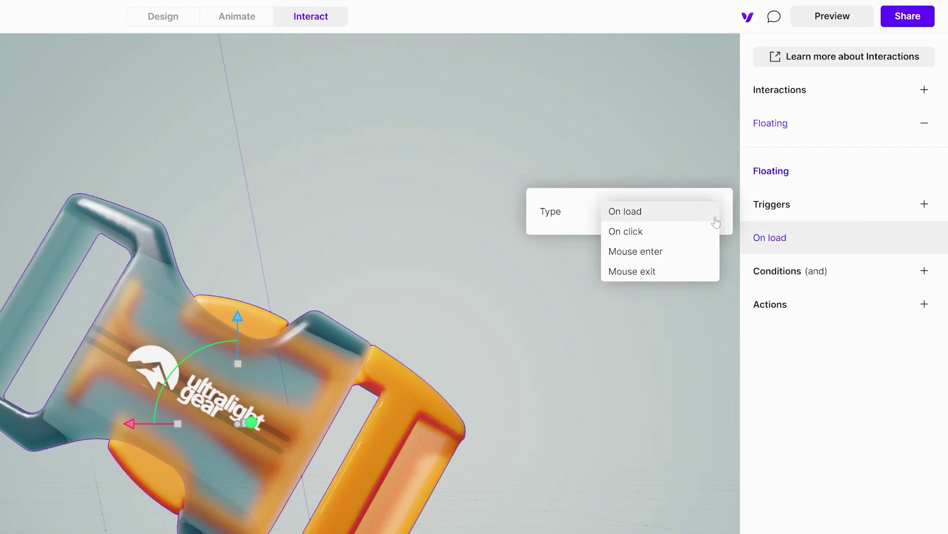
pyautogui.click(676, 213)
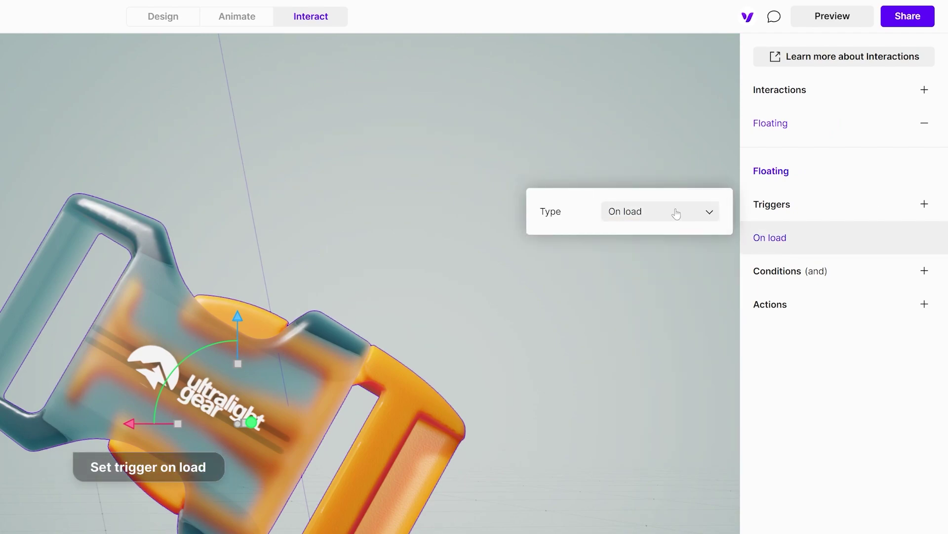
pyautogui.click(926, 312)
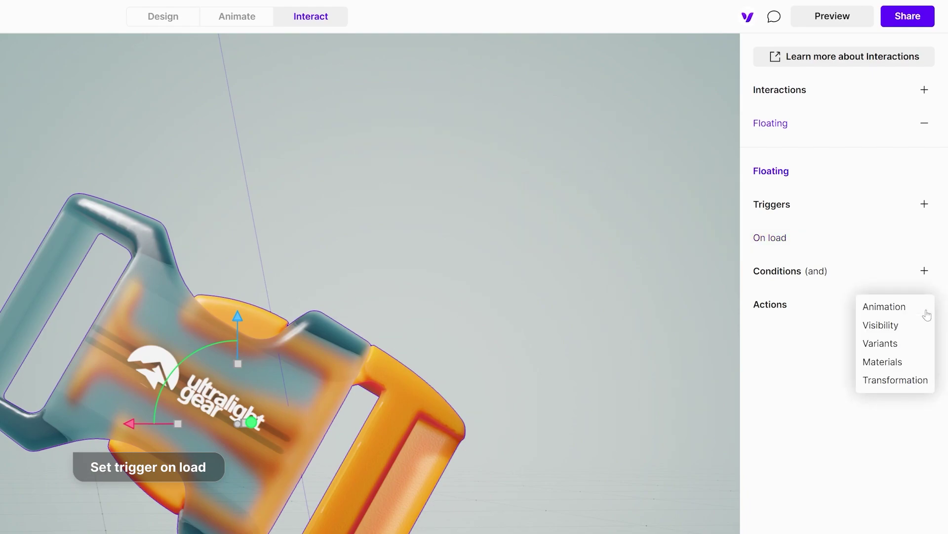
pyautogui.click(893, 308)
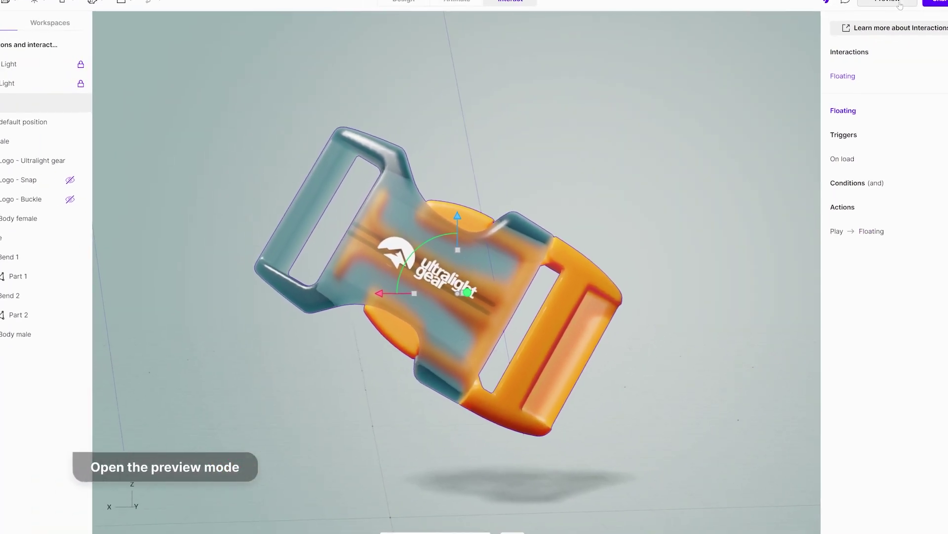
pyautogui.click(900, 5)
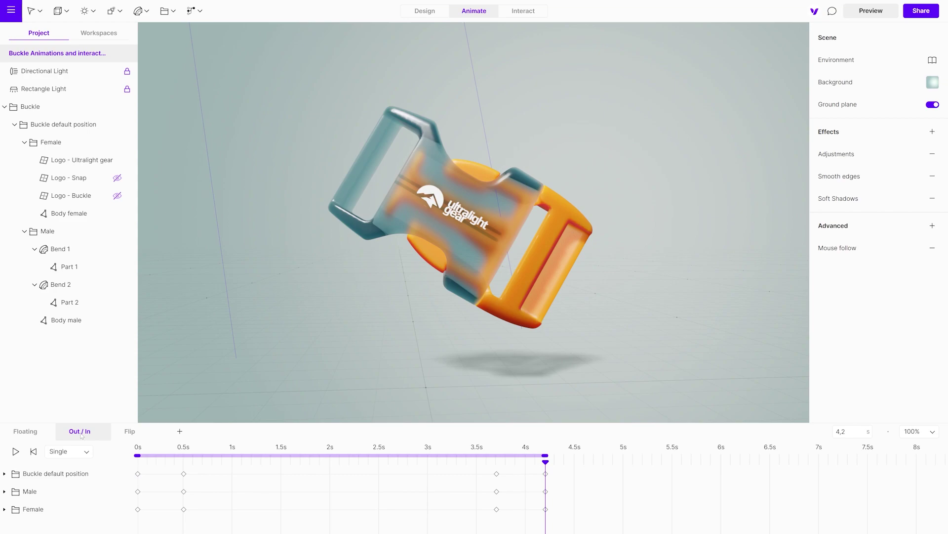
# Step: Play the Out / In animation and the Flip animation to review them
pyautogui.press('space')
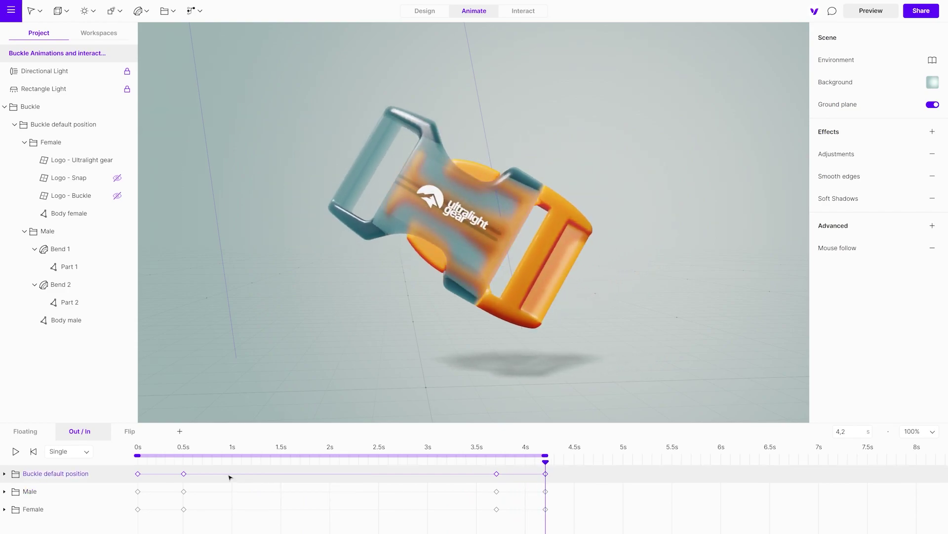
pyautogui.click(135, 433)
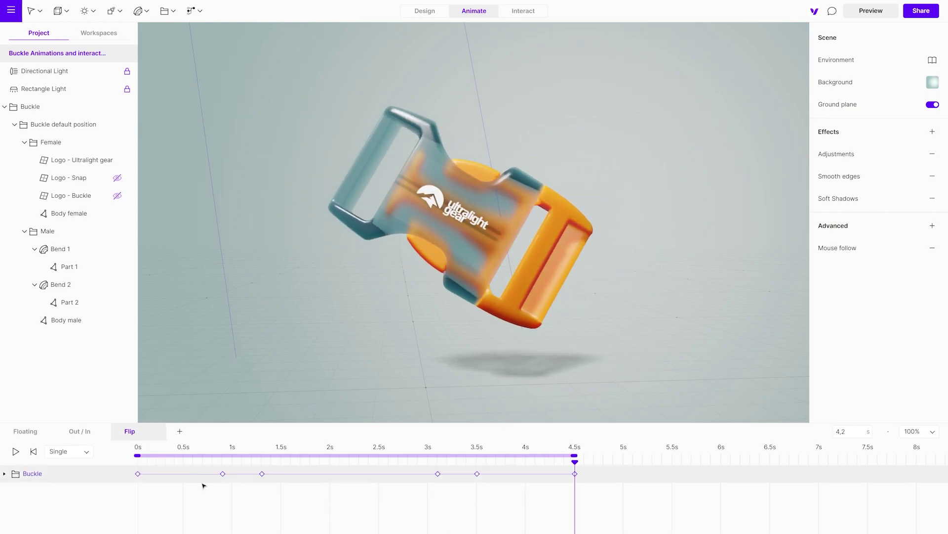
pyautogui.press('space')
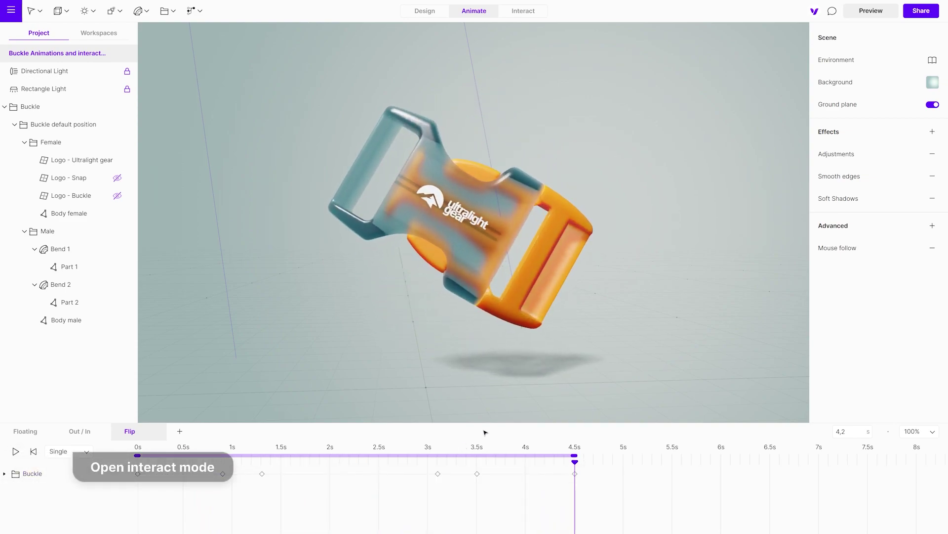
# Step: Return to Interact mode and add a second interaction named Out / In
pyautogui.click(536, 14)
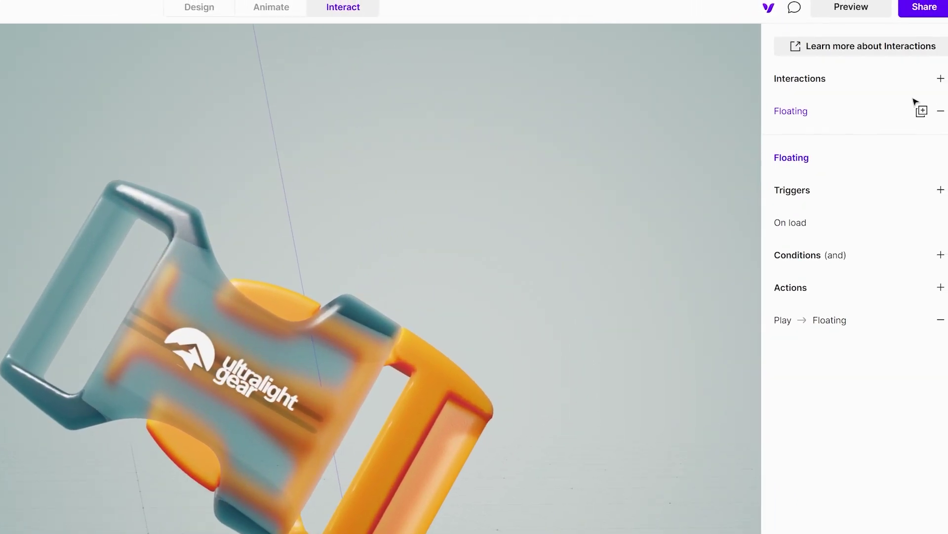
pyautogui.click(941, 78)
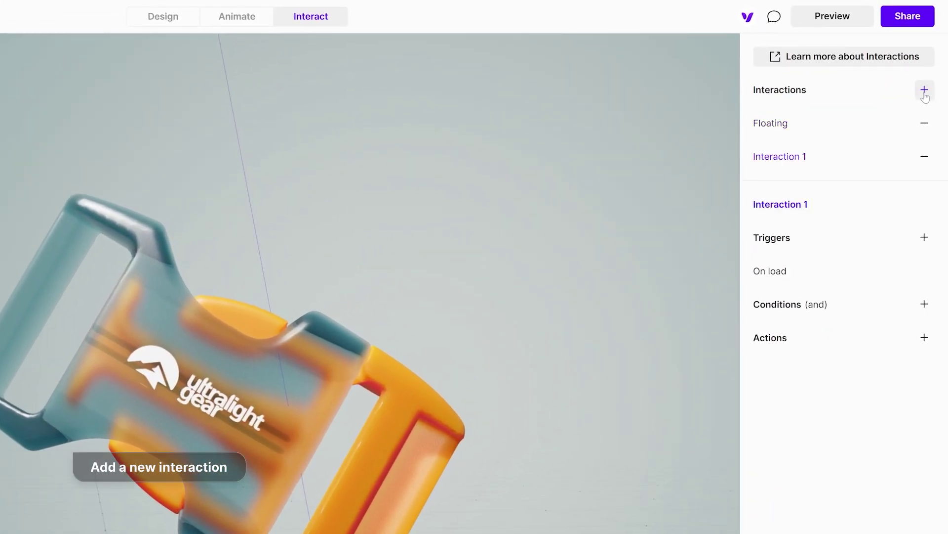
pyautogui.doubleClick(799, 160)
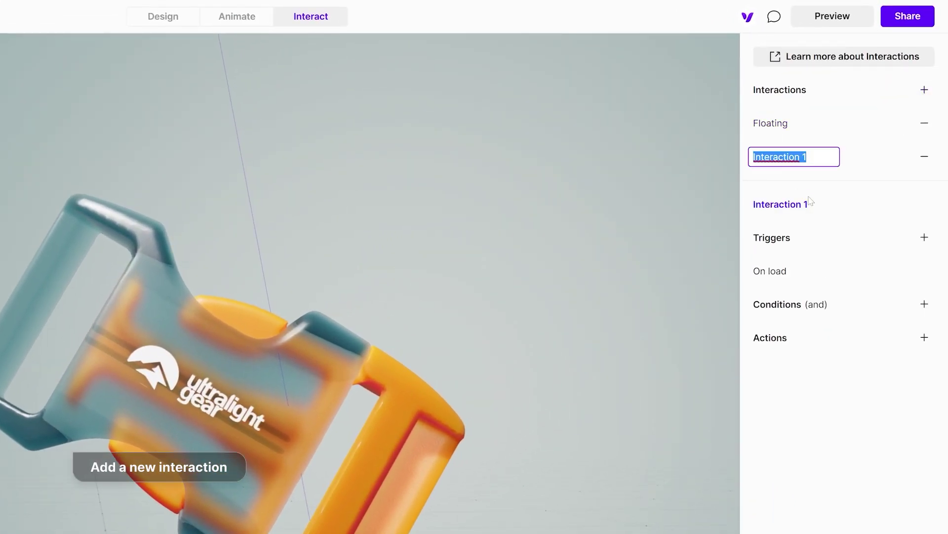
pyautogui.write('Out / In')
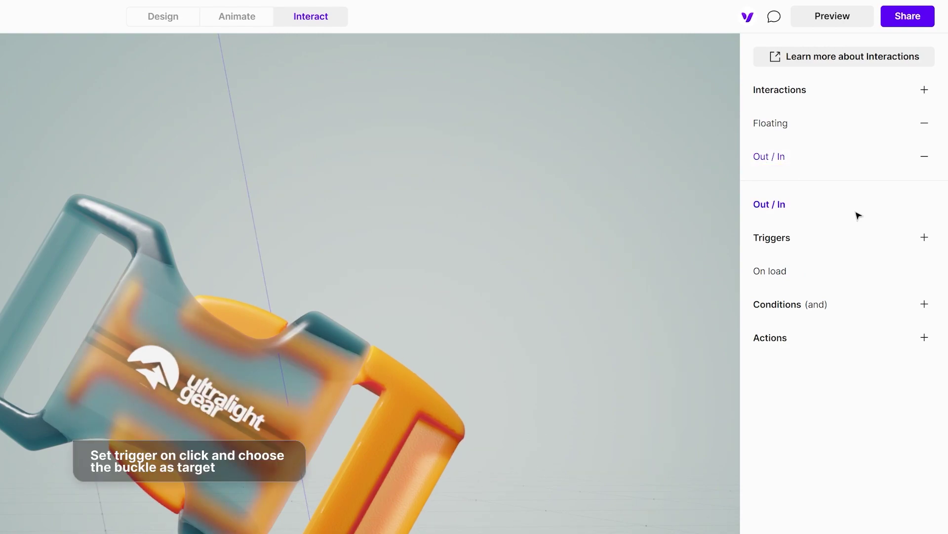
# Step: Set the Out / In interaction's trigger to On click with Buckle as the target
pyautogui.click(811, 271)
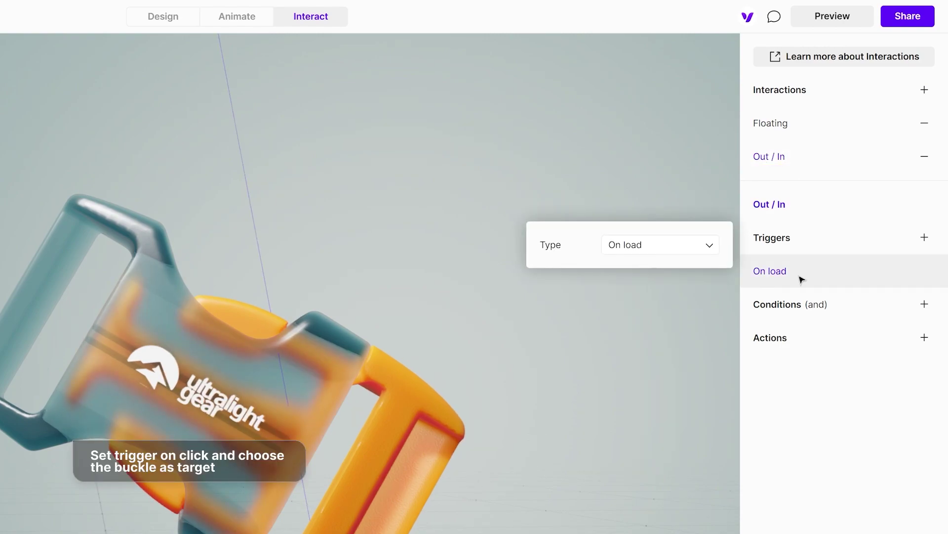
pyautogui.click(708, 245)
pyautogui.click(680, 270)
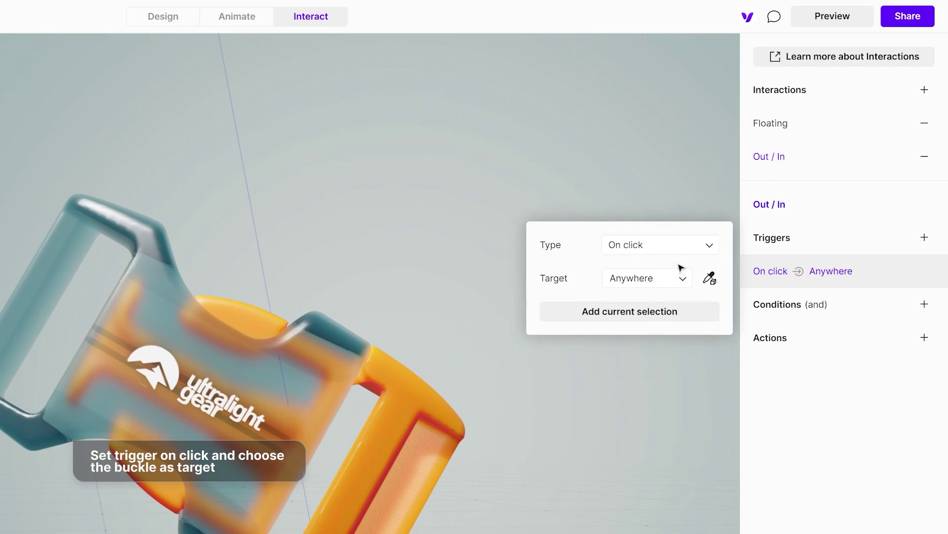
pyautogui.click(682, 277)
pyautogui.click(667, 318)
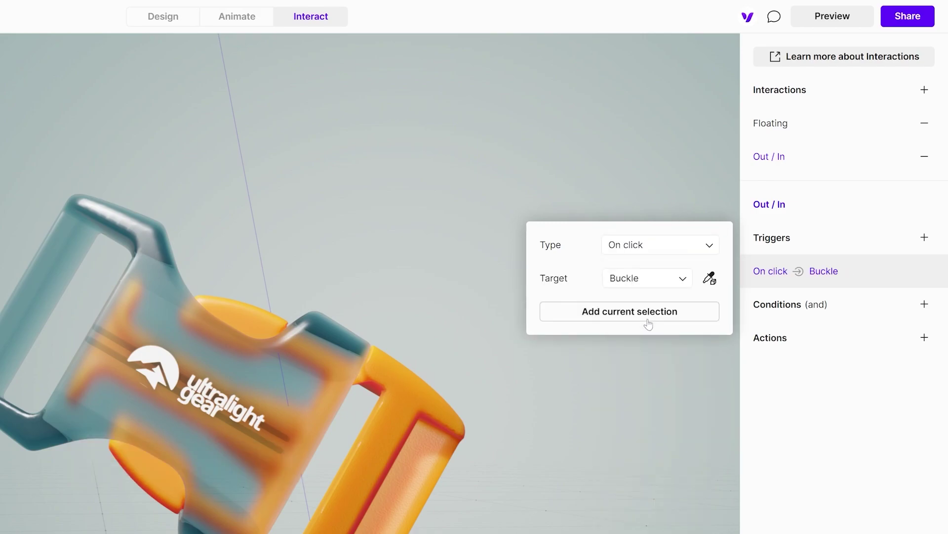
# Step: Add an action to the Out / In interaction that plays the Out / In animation
pyautogui.click(924, 339)
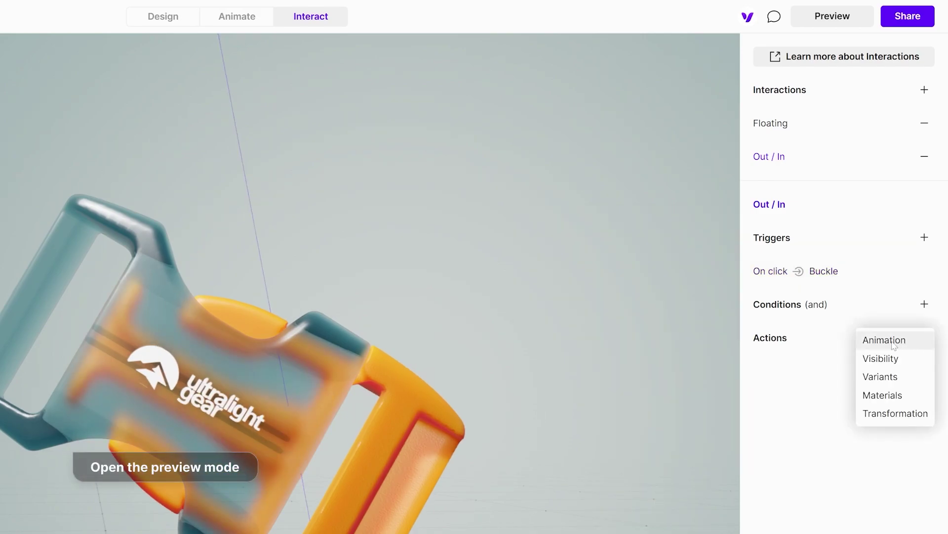
pyautogui.click(892, 345)
pyautogui.click(709, 413)
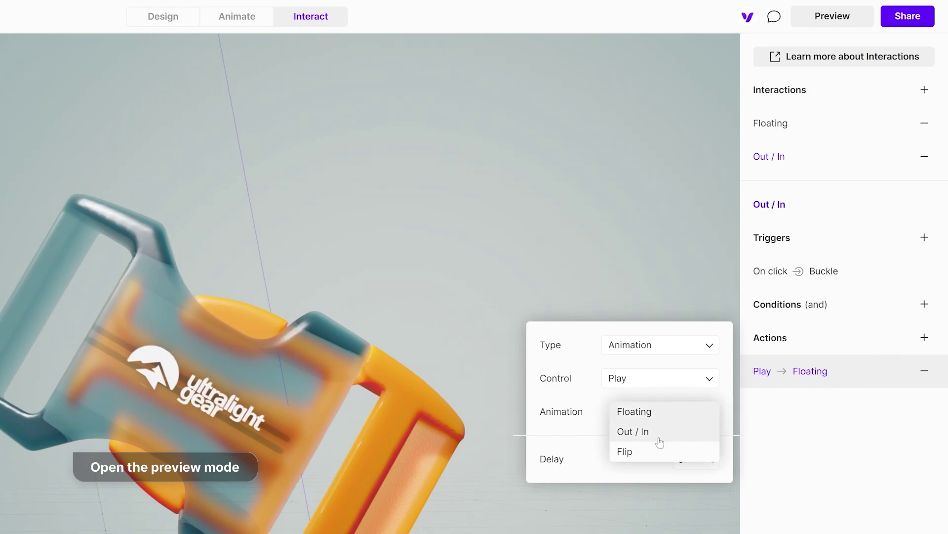
pyautogui.click(643, 431)
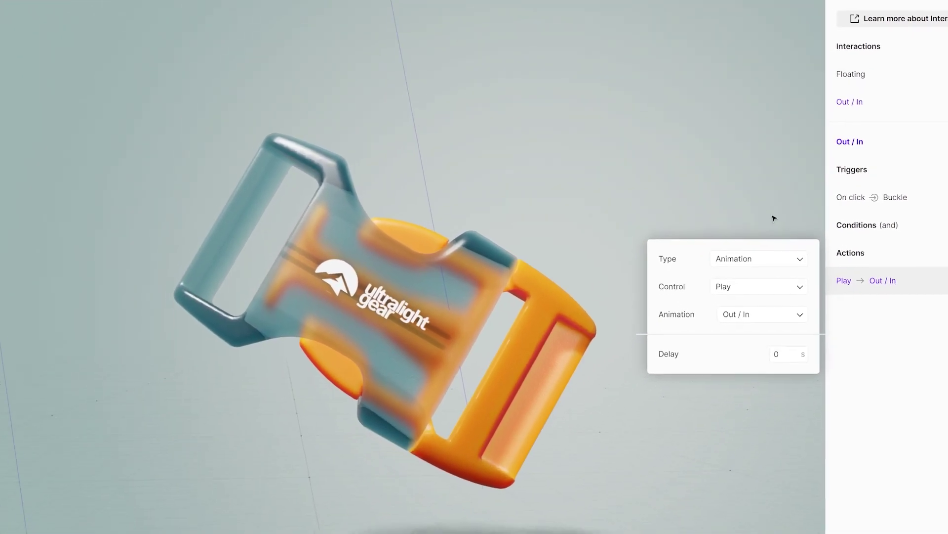
pyautogui.click(658, 245)
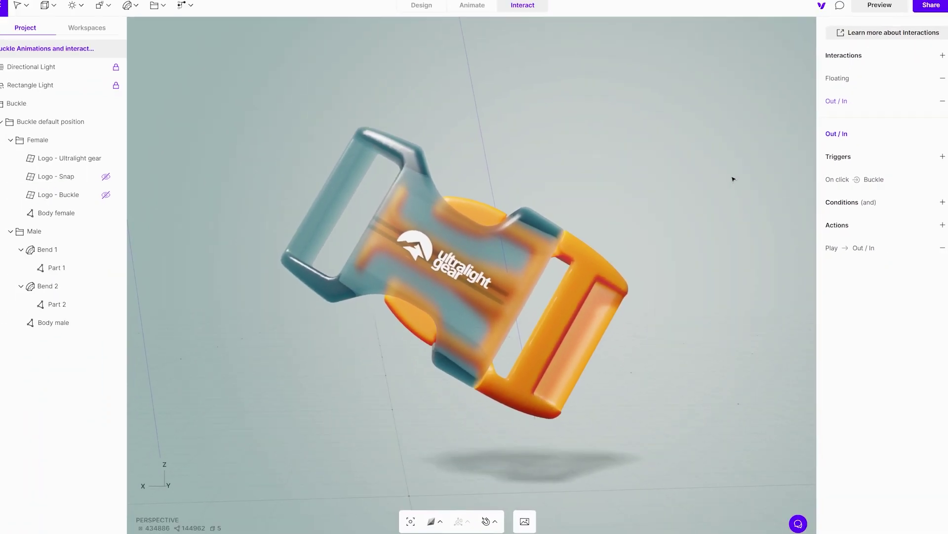
# Step: Preview the scene, trigger the Out / In interaction on the buckle while viewing it from different angles, and exit the preview
pyautogui.click(871, 10)
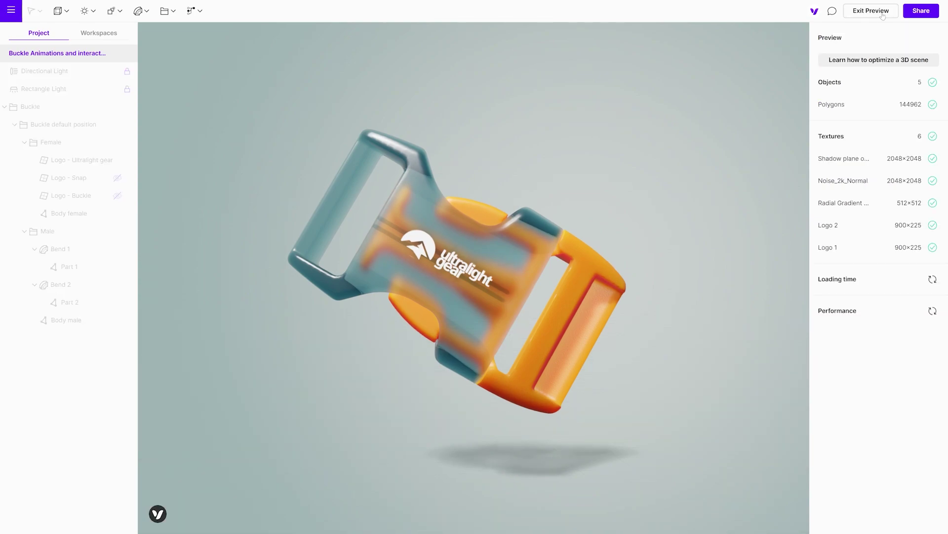
pyautogui.moveTo(634, 231); pyautogui.dragTo(681, 216)
pyautogui.click(521, 210)
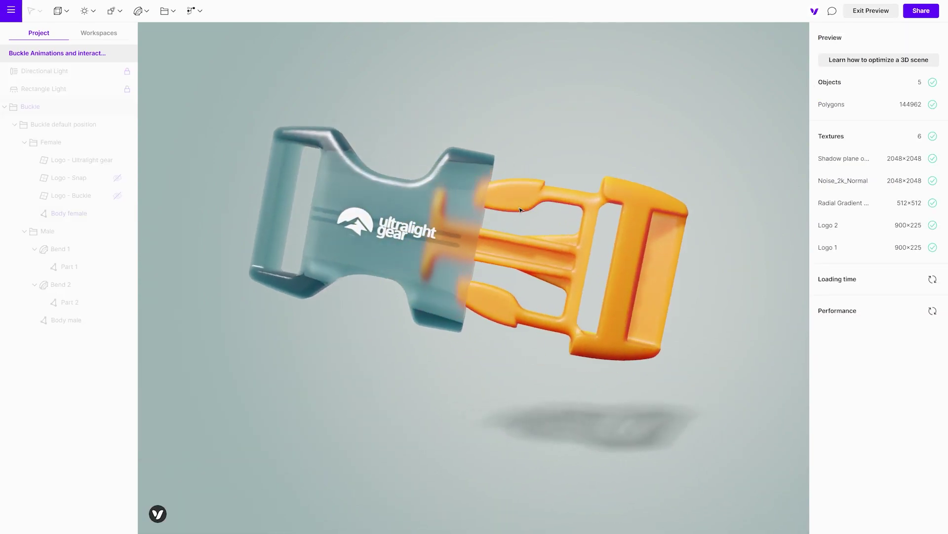
pyautogui.moveTo(366, 369); pyautogui.dragTo(330, 305)
pyautogui.click(375, 261)
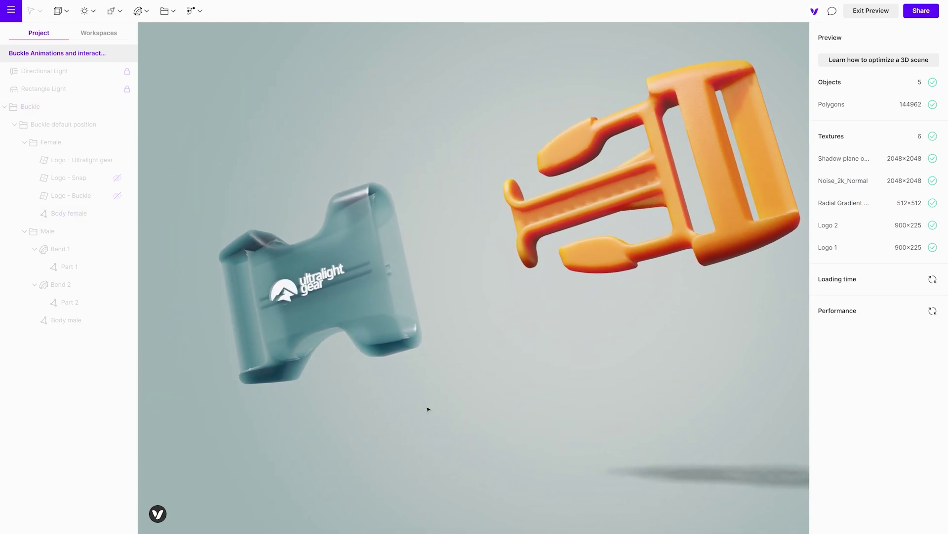
pyautogui.moveTo(692, 360); pyautogui.dragTo(767, 359)
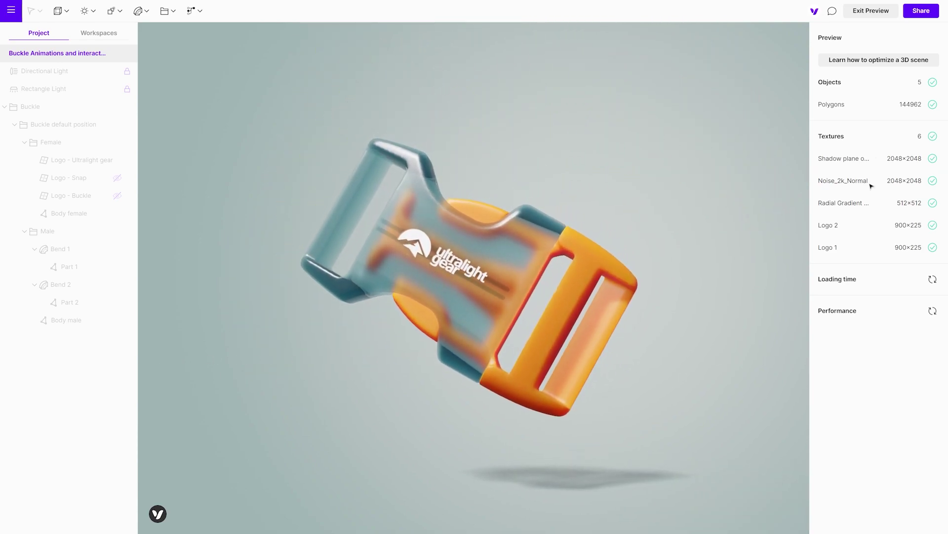
pyautogui.click(871, 11)
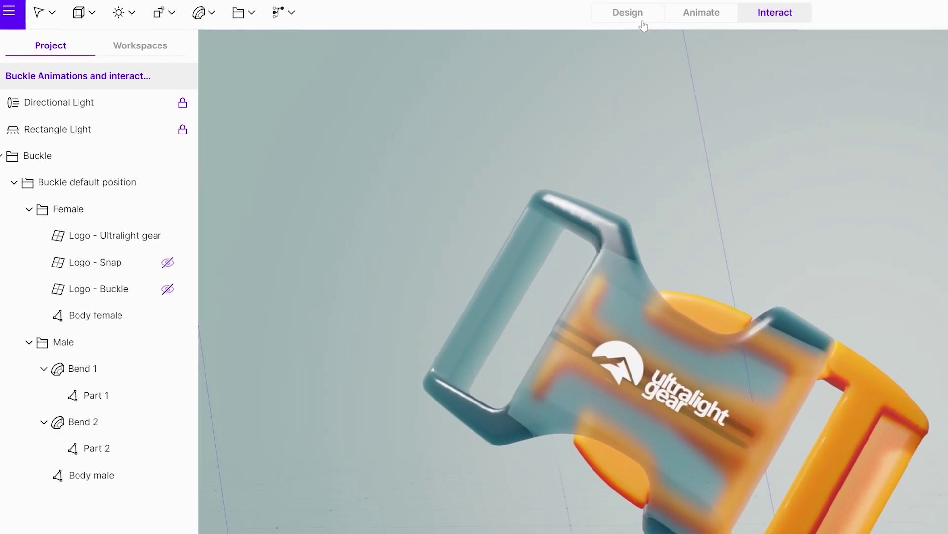
# Step: Switch to Design mode, add a hotspot and place it beside the buckle's upper edge at about X -34.05, Z 53.88
pyautogui.click(643, 25)
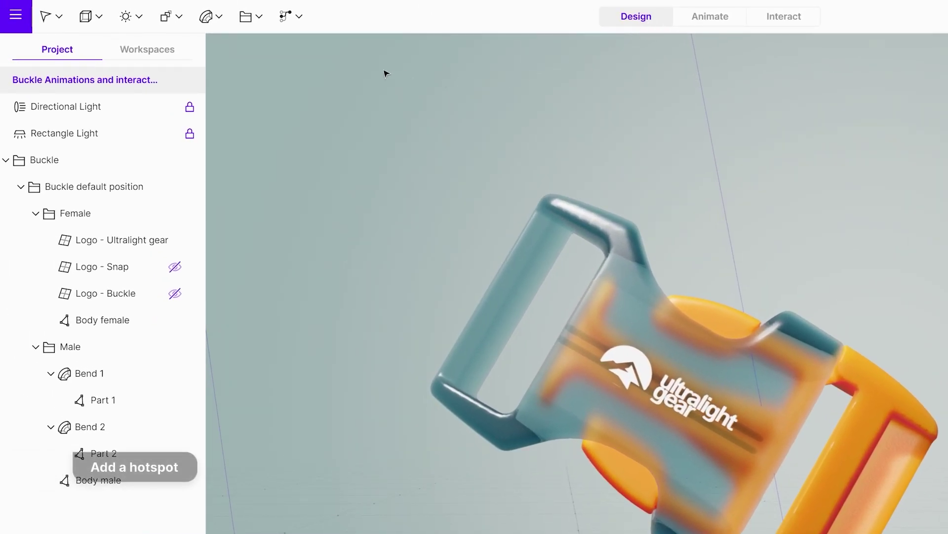
pyautogui.click(279, 13)
pyautogui.click(319, 115)
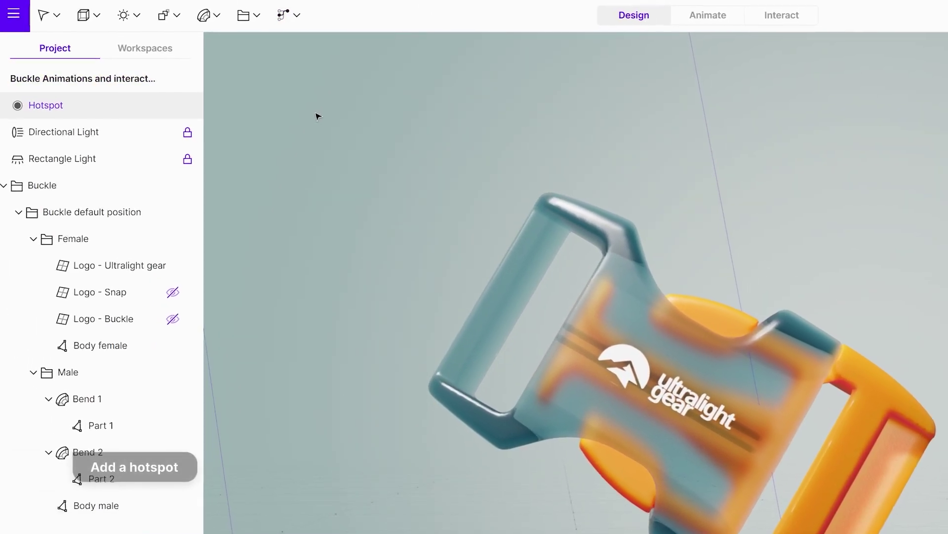
pyautogui.moveTo(446, 464); pyautogui.dragTo(480, 153)
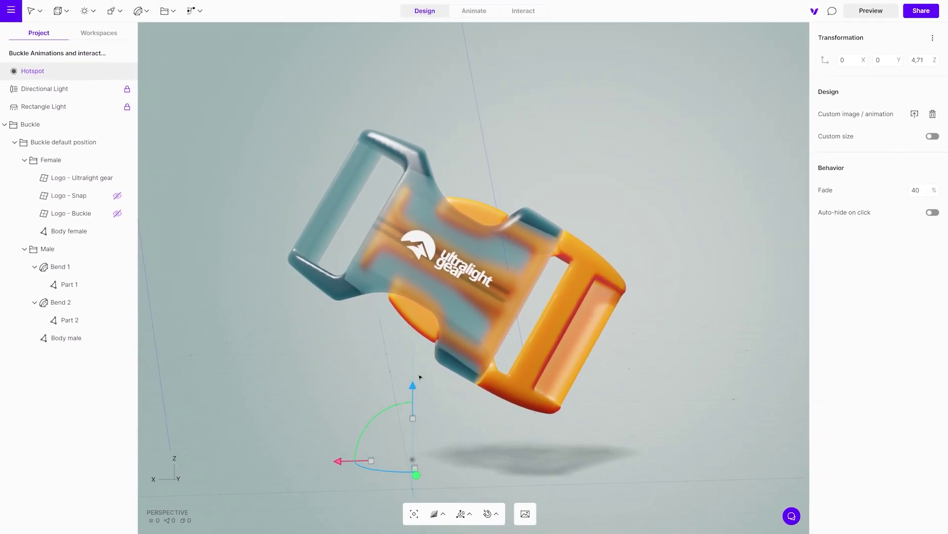
pyautogui.moveTo(338, 157); pyautogui.dragTo(446, 168)
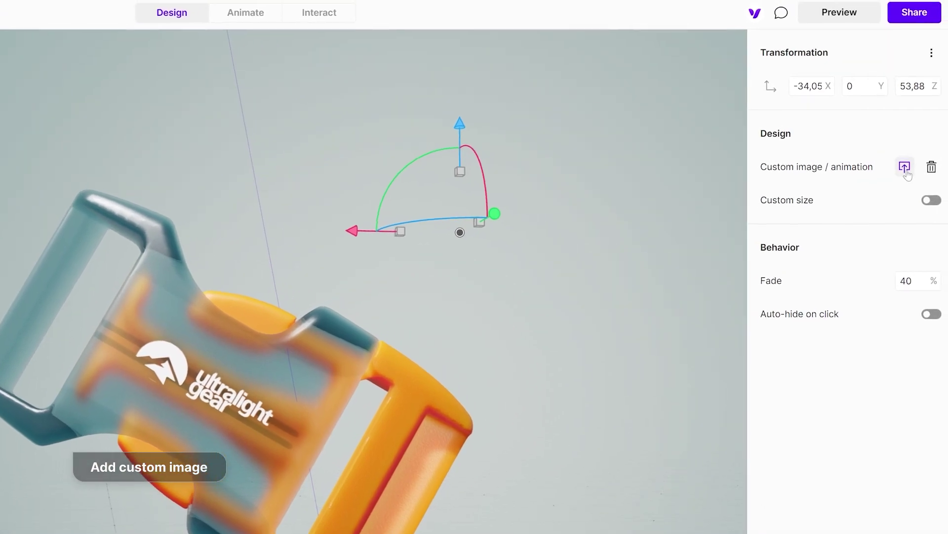
# Step: Give the hotspot the custom image Flip_icon.png
pyautogui.click(915, 114)
pyautogui.click(573, 146)
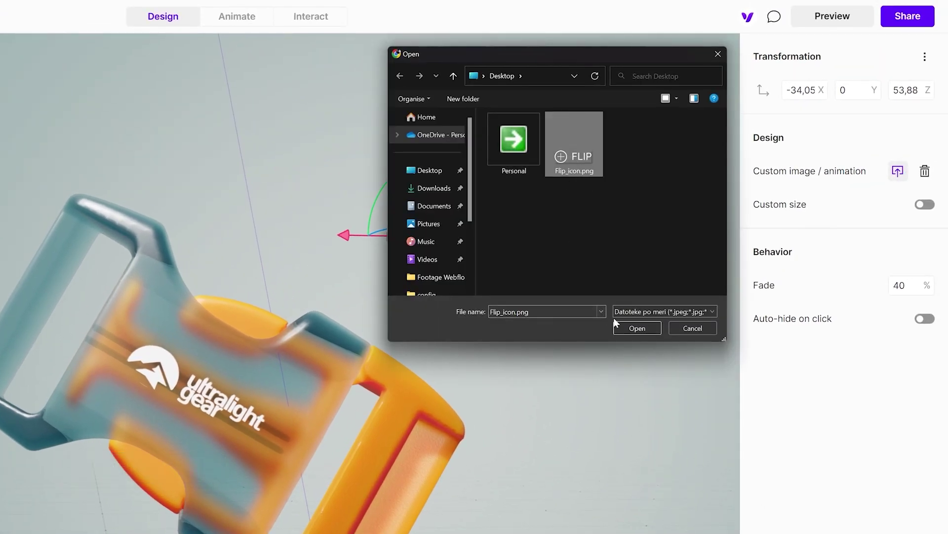
pyautogui.click(635, 326)
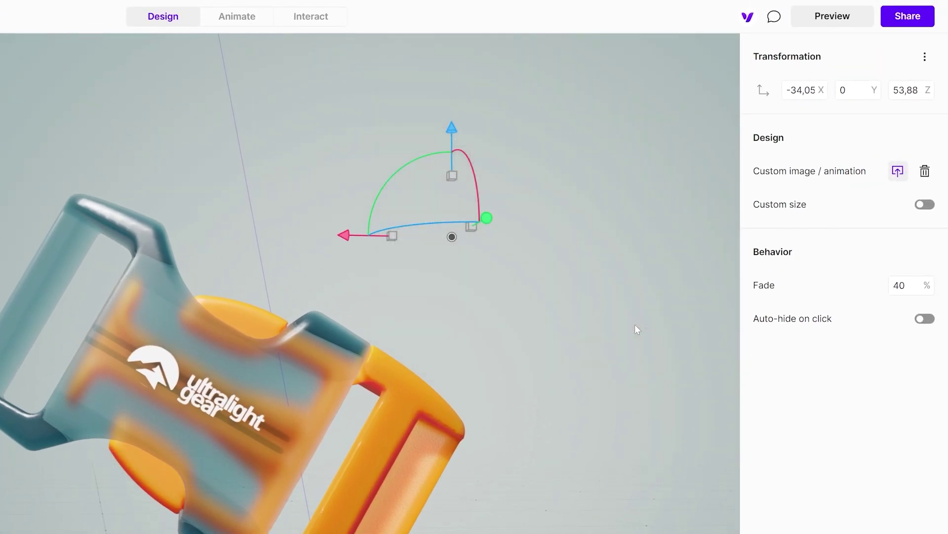
# Step: Switch to Interact mode and add a third interaction named Flip
pyautogui.click(320, 25)
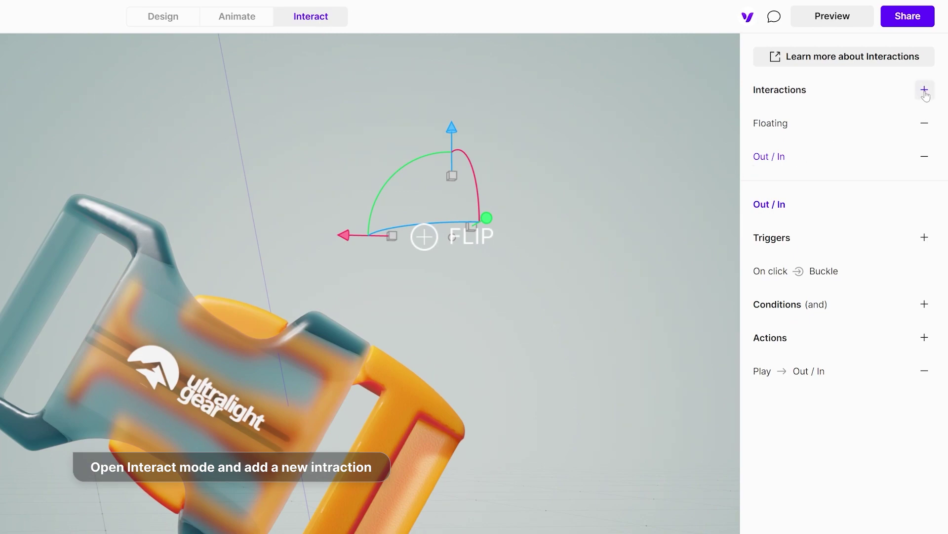
pyautogui.doubleClick(785, 194)
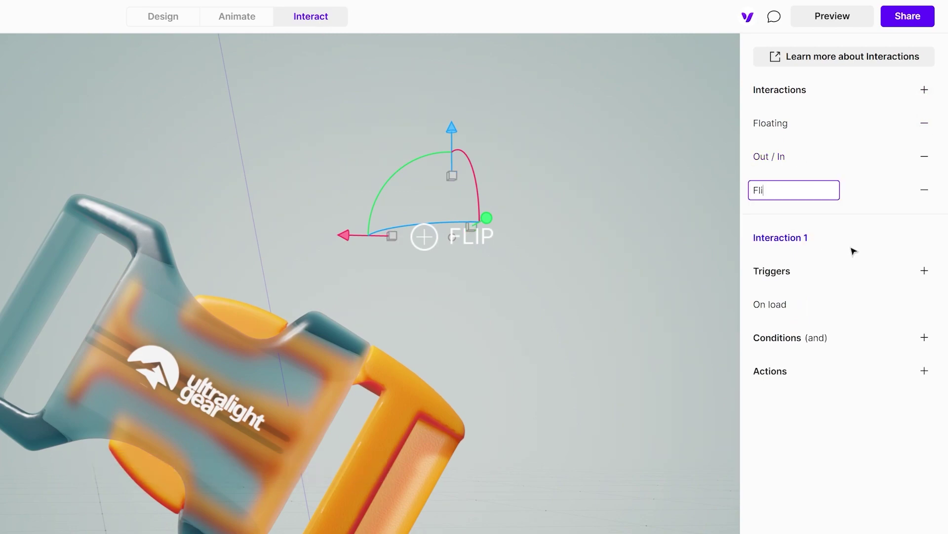
pyautogui.press('Return')
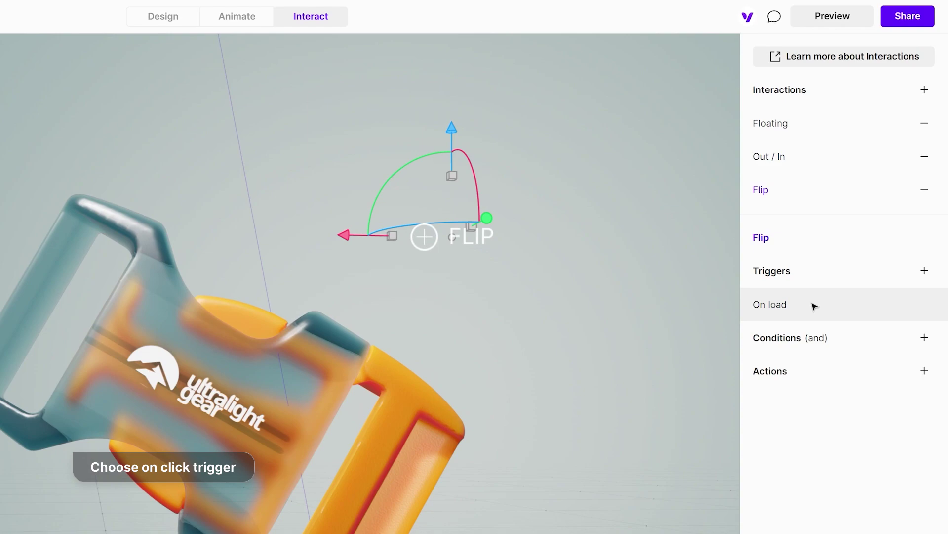
# Step: Set the Flip interaction's trigger to On click with Hotspot as the target
pyautogui.click(814, 305)
pyautogui.click(694, 289)
pyautogui.click(657, 299)
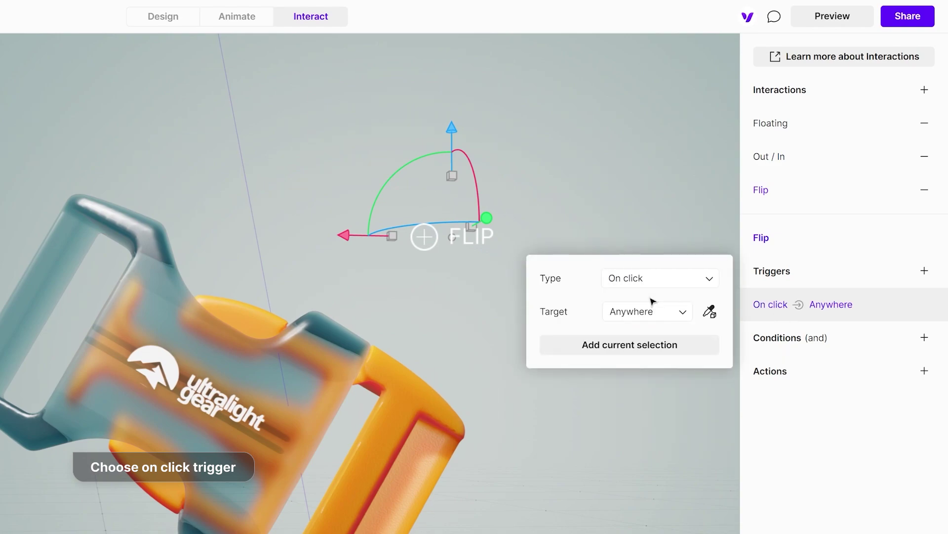
pyautogui.click(653, 313)
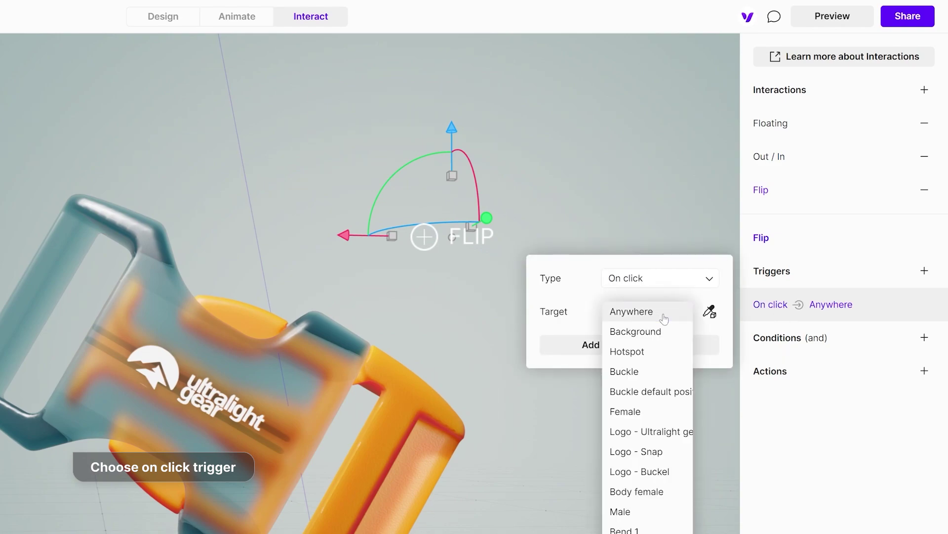
pyautogui.click(643, 352)
# Step: Add an action to the Flip interaction that plays the Flip animation
pyautogui.click(924, 371)
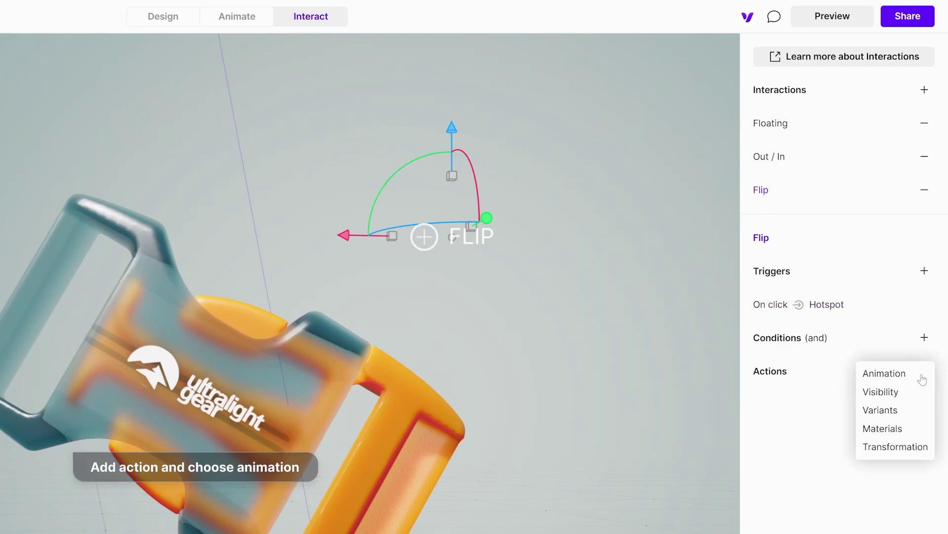
pyautogui.click(884, 373)
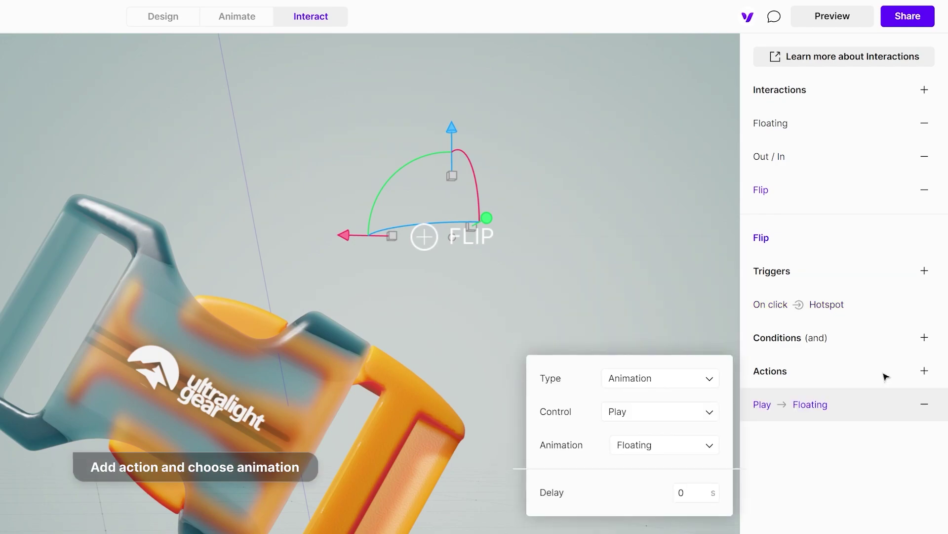
pyautogui.click(711, 445)
pyautogui.click(657, 484)
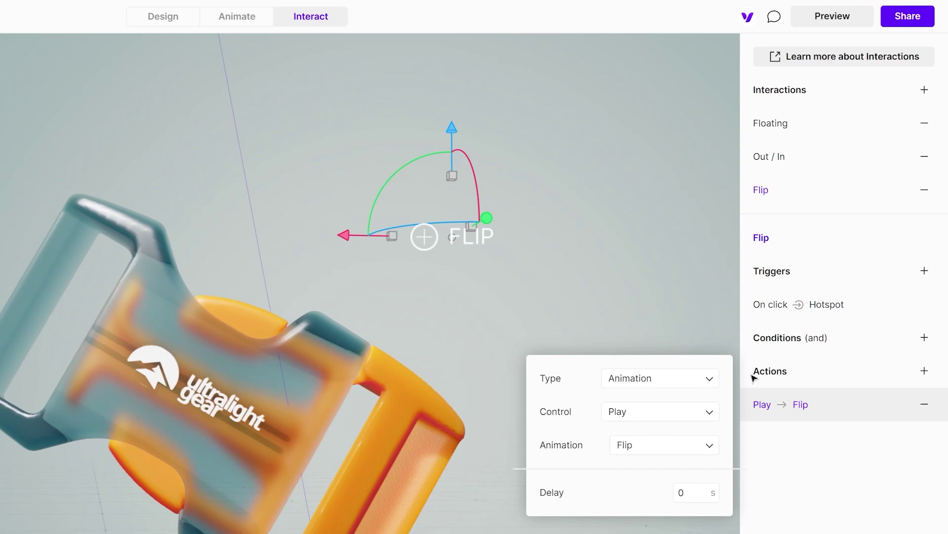
pyautogui.click(618, 240)
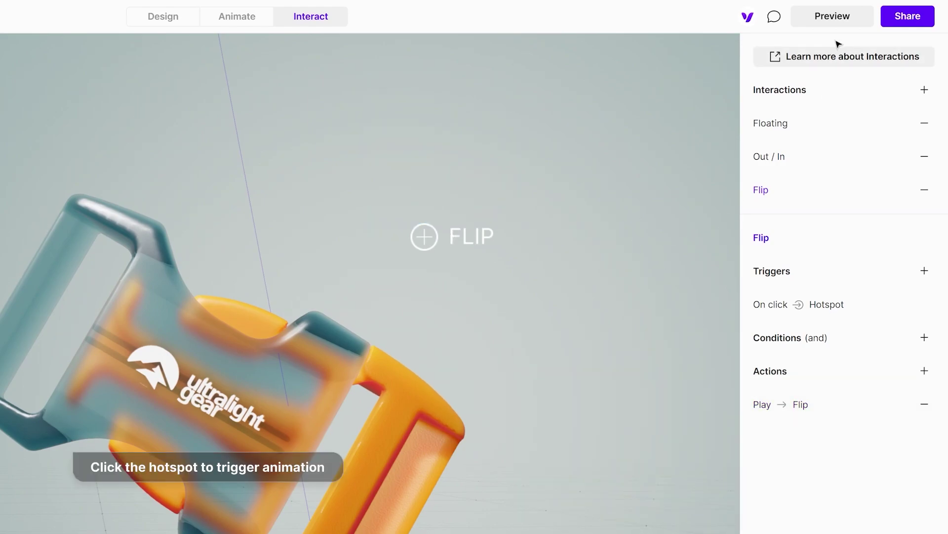
# Step: Preview the scene, trigger the Flip animation twice through the hotspot, and exit the preview
pyautogui.click(833, 16)
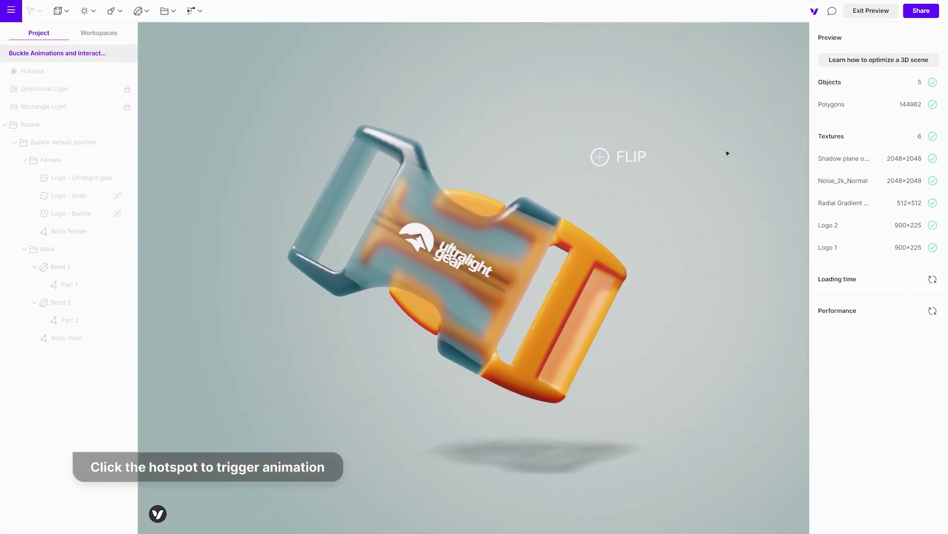
pyautogui.click(600, 156)
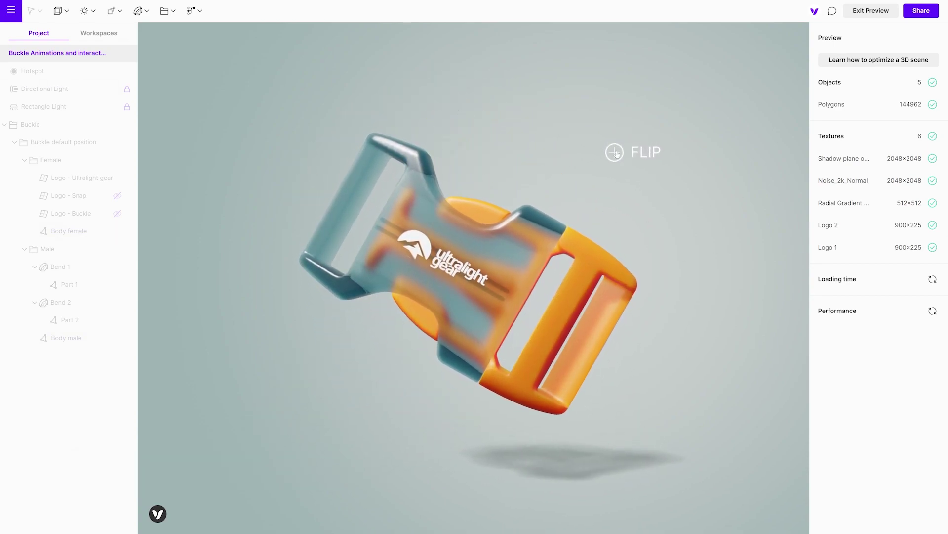
pyautogui.click(615, 153)
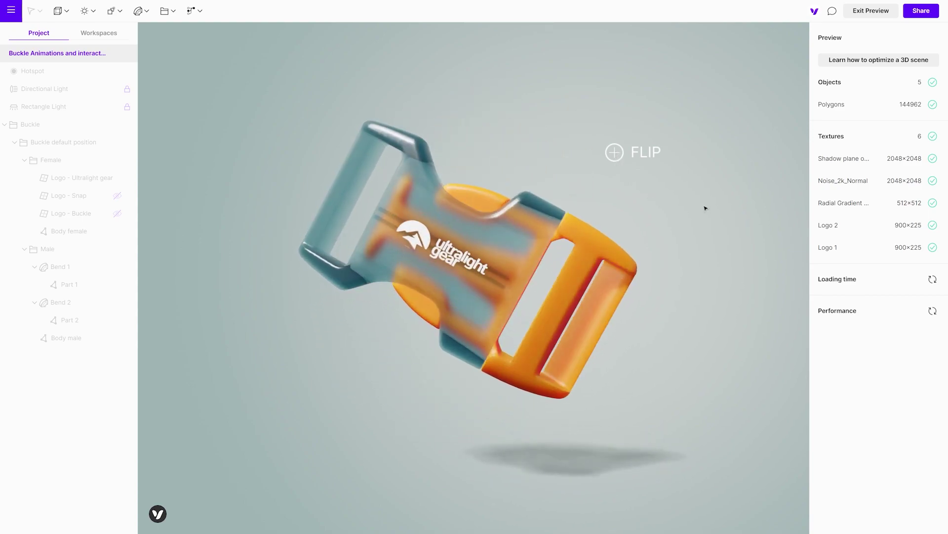
pyautogui.click(871, 11)
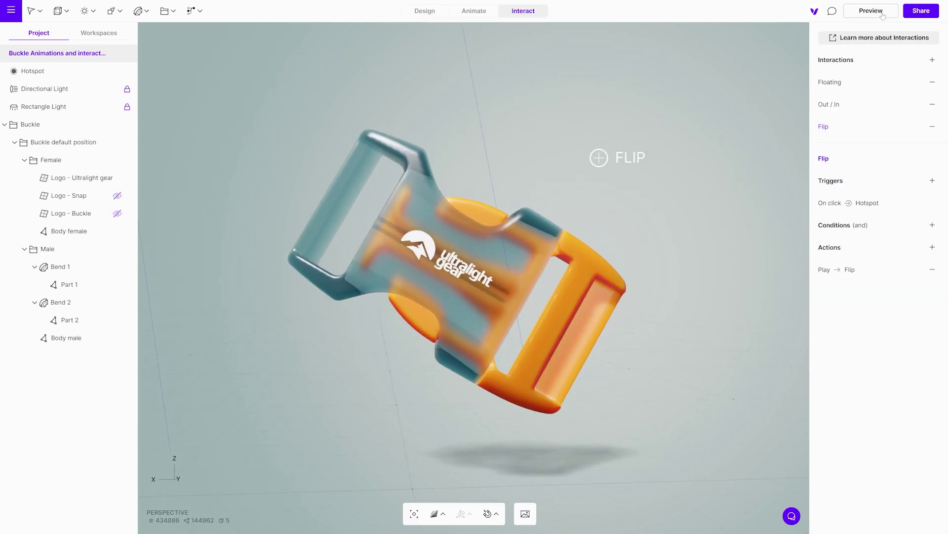
# Step: Return to Design mode and add a Floating UI to the scene
pyautogui.click(426, 12)
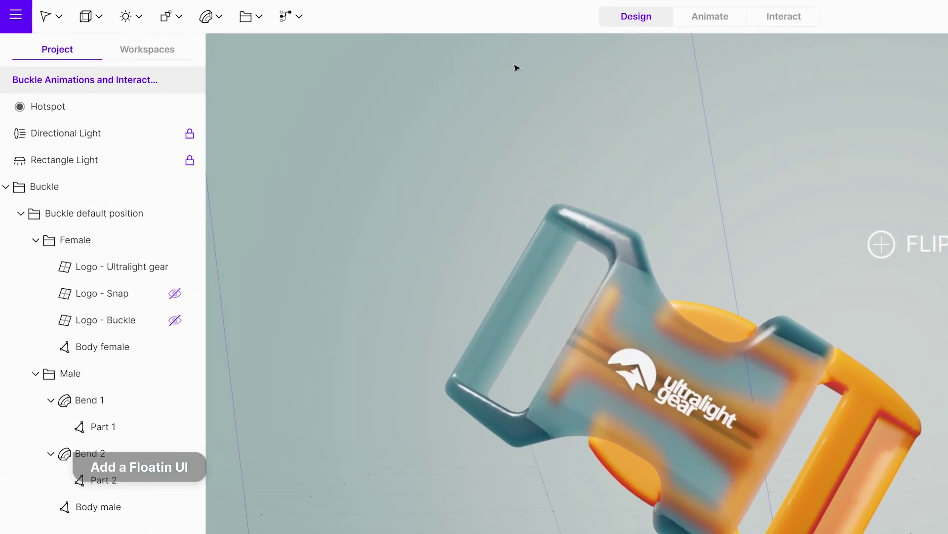
pyautogui.click(299, 16)
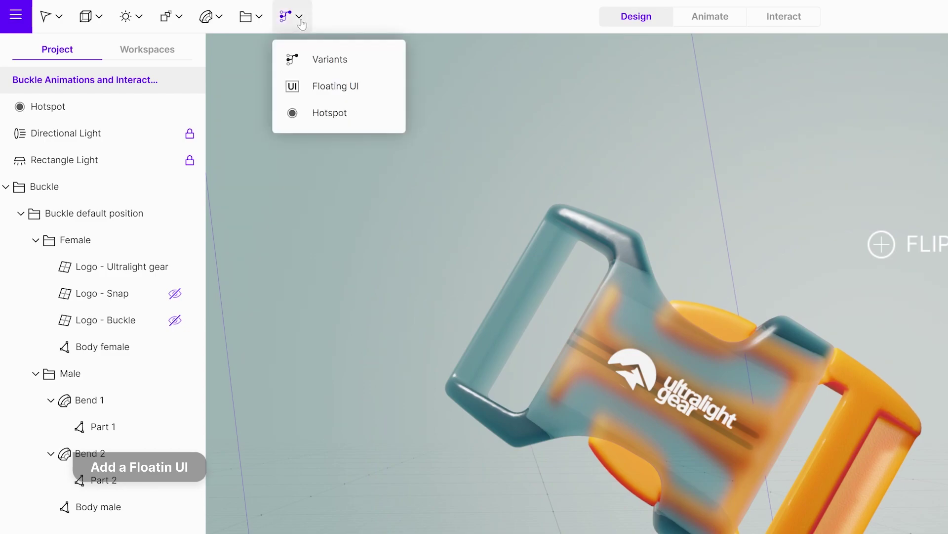
pyautogui.click(324, 88)
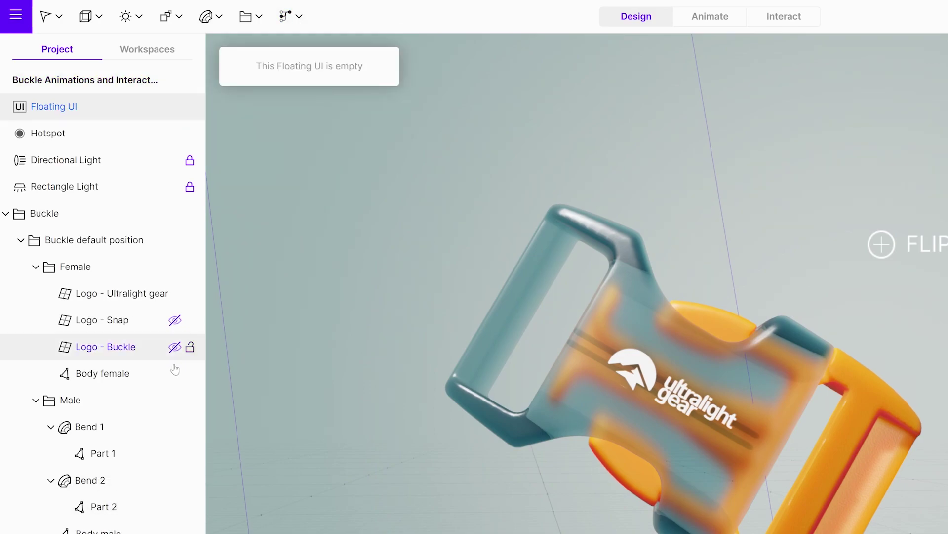
# Step: Switch the Body female part to the Dark Transparent material and add a new material to its list
pyautogui.click(151, 374)
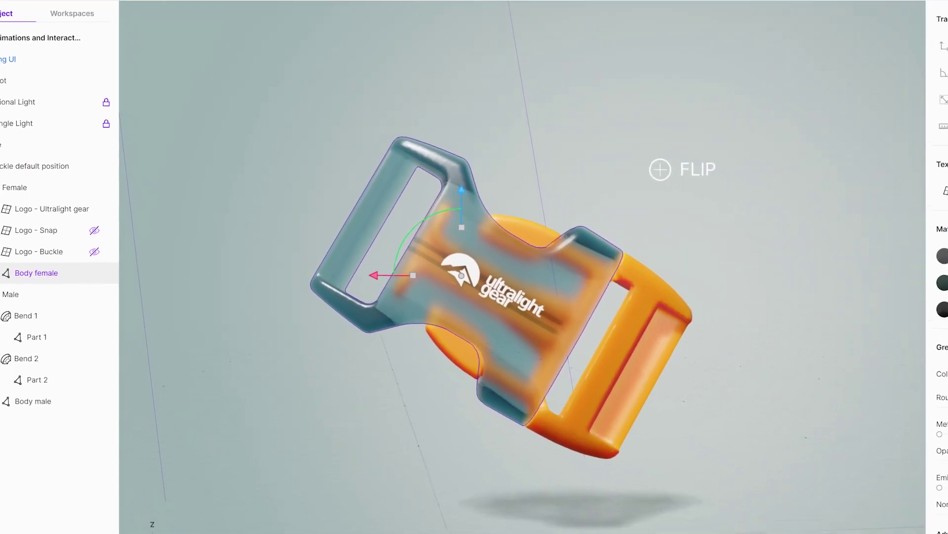
pyautogui.click(851, 257)
pyautogui.click(854, 236)
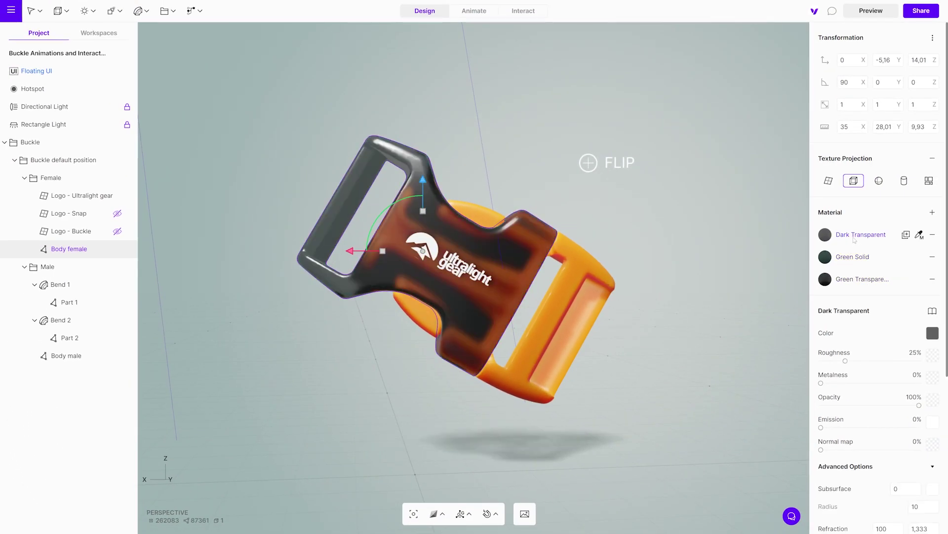
pyautogui.click(933, 213)
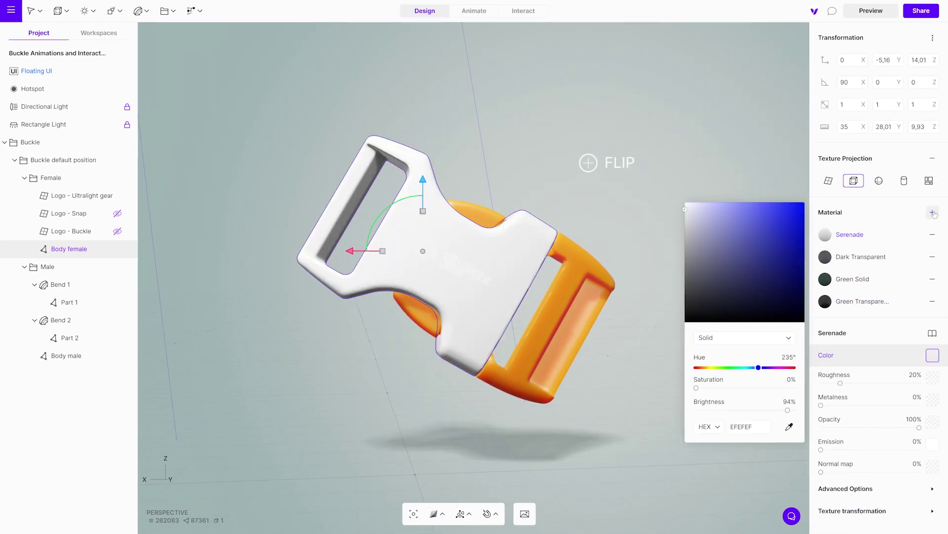
# Step: Remove the Serenade material from the Body female part and add a Materials switcher with Body female as its source to the Floating UI
pyautogui.click(933, 236)
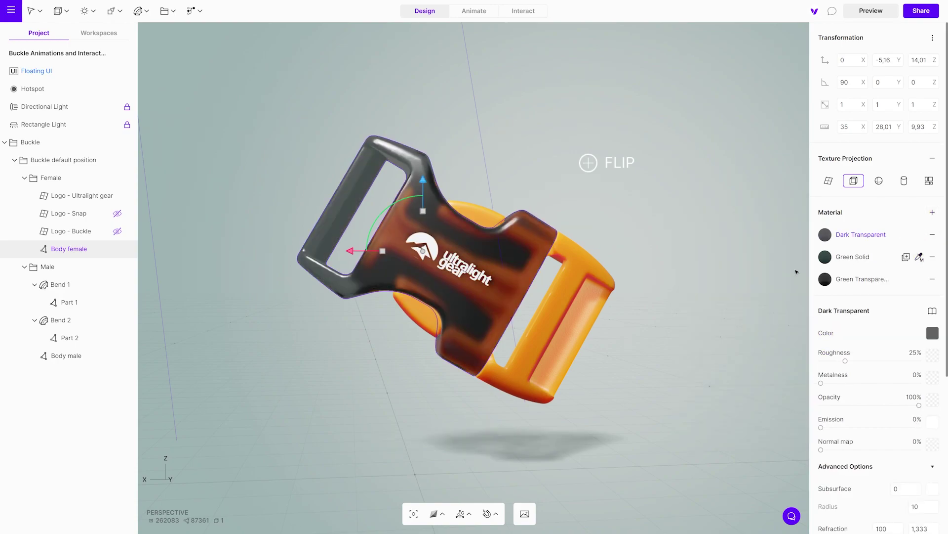
pyautogui.click(96, 75)
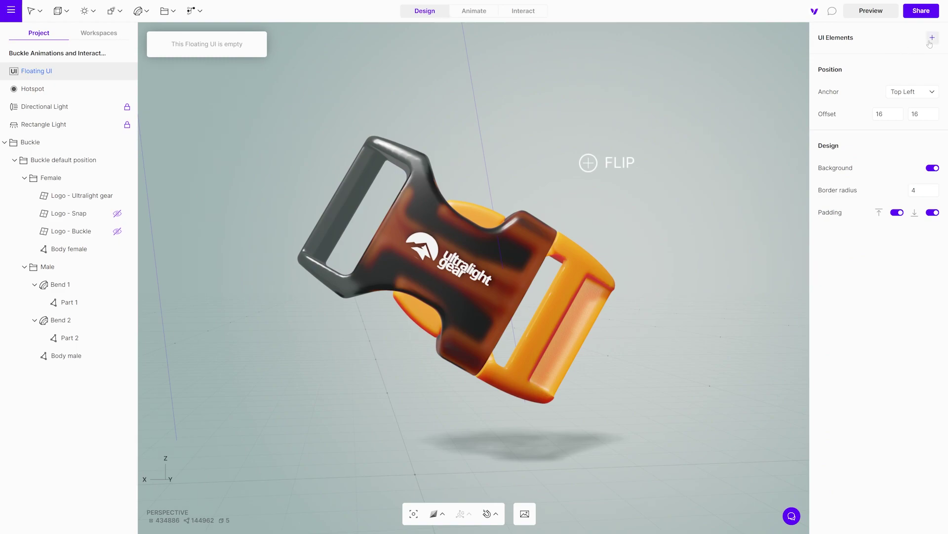
pyautogui.click(932, 39)
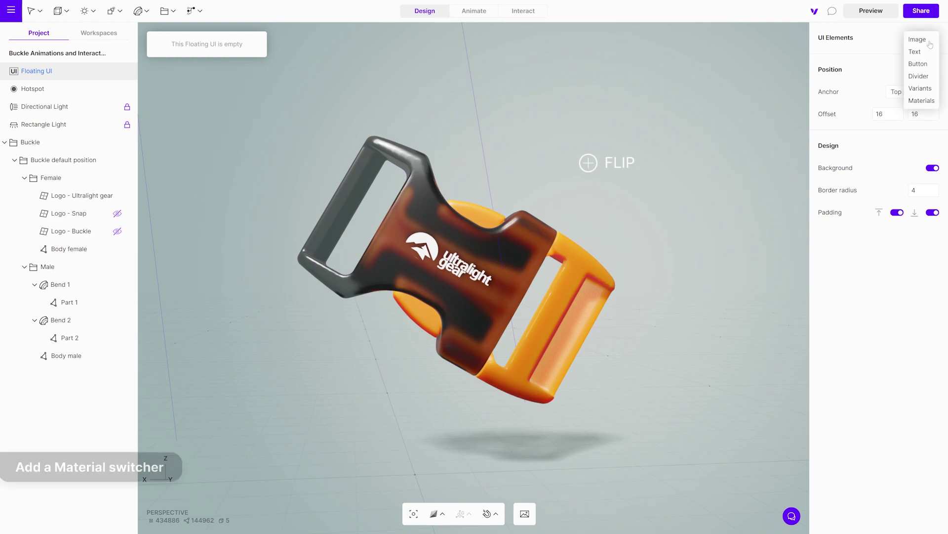
pyautogui.click(921, 100)
pyautogui.click(775, 68)
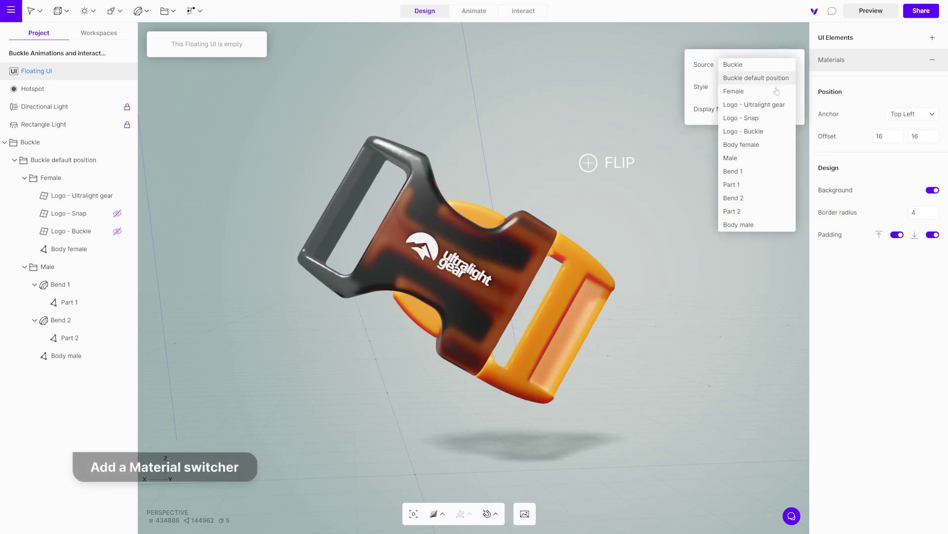
pyautogui.click(758, 144)
pyautogui.click(611, 96)
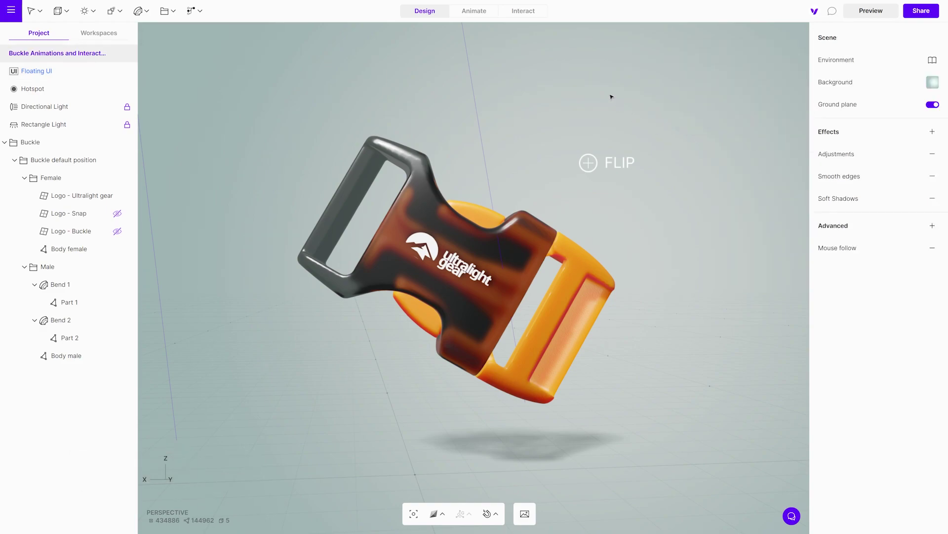
# Step: Preview the scene, try all three materials from the Floating UI, orbit around the buckle, end on the green transparent material and exit the preview
pyautogui.click(882, 14)
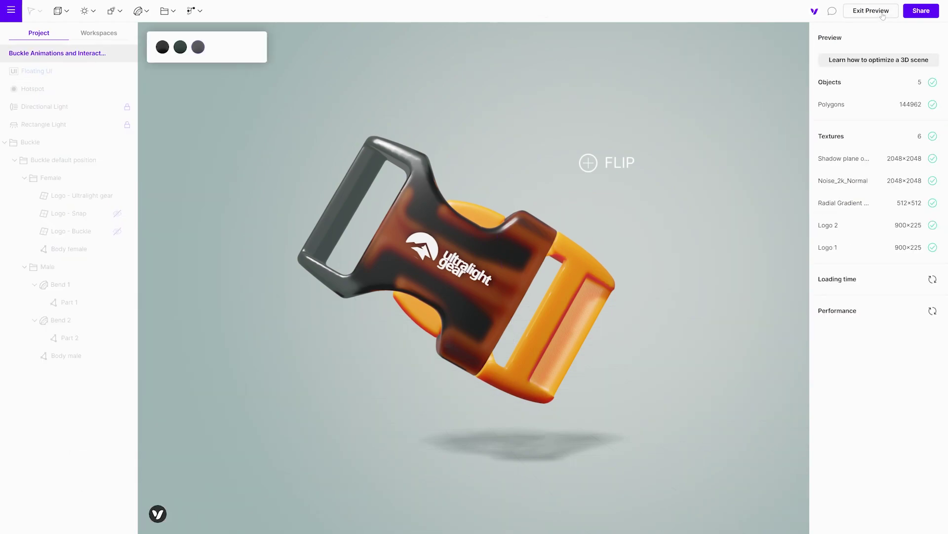
pyautogui.click(162, 48)
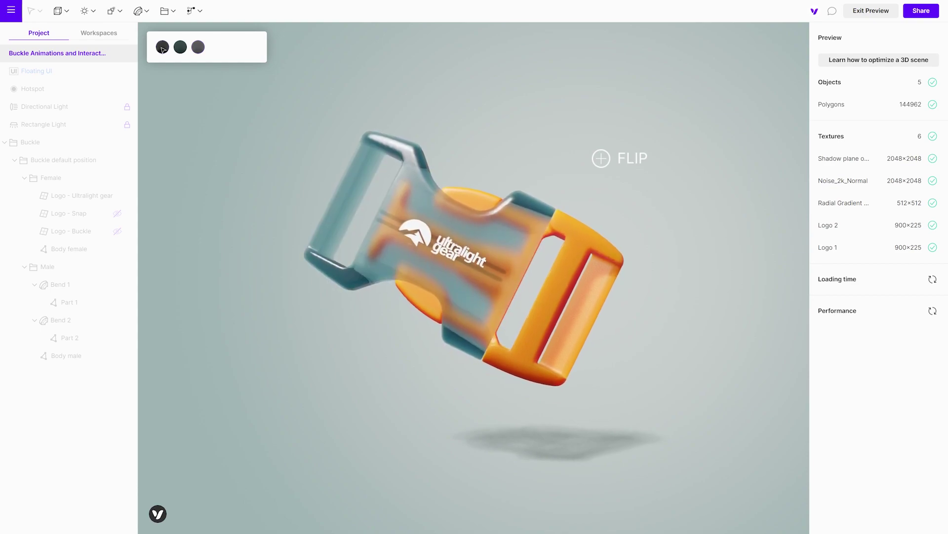
pyautogui.click(180, 49)
pyautogui.click(198, 49)
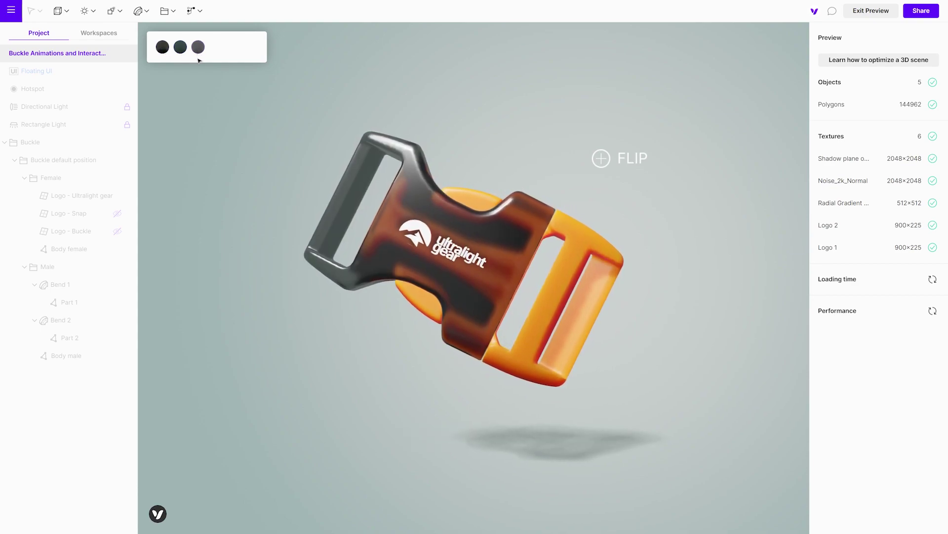
pyautogui.moveTo(519, 265); pyautogui.dragTo(131, 217)
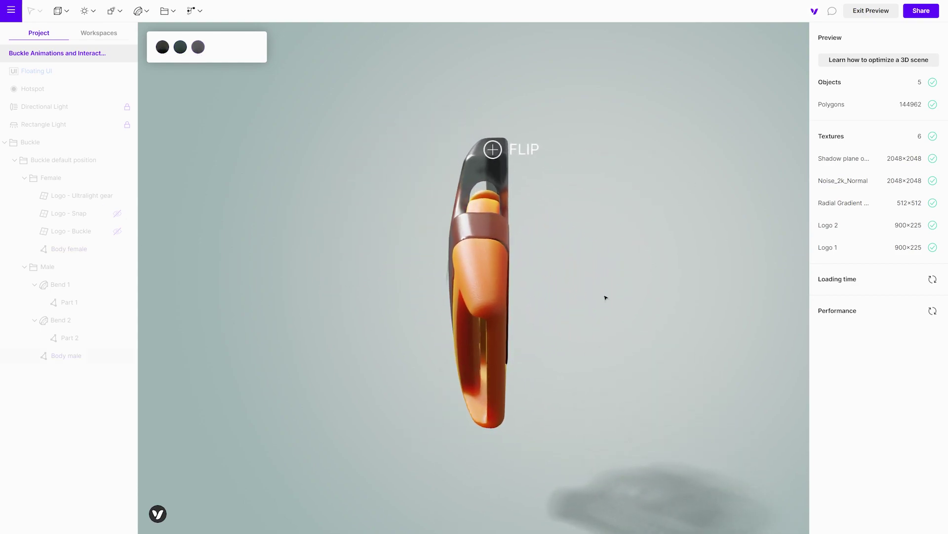
pyautogui.moveTo(606, 297); pyautogui.dragTo(275, 250)
pyautogui.click(181, 50)
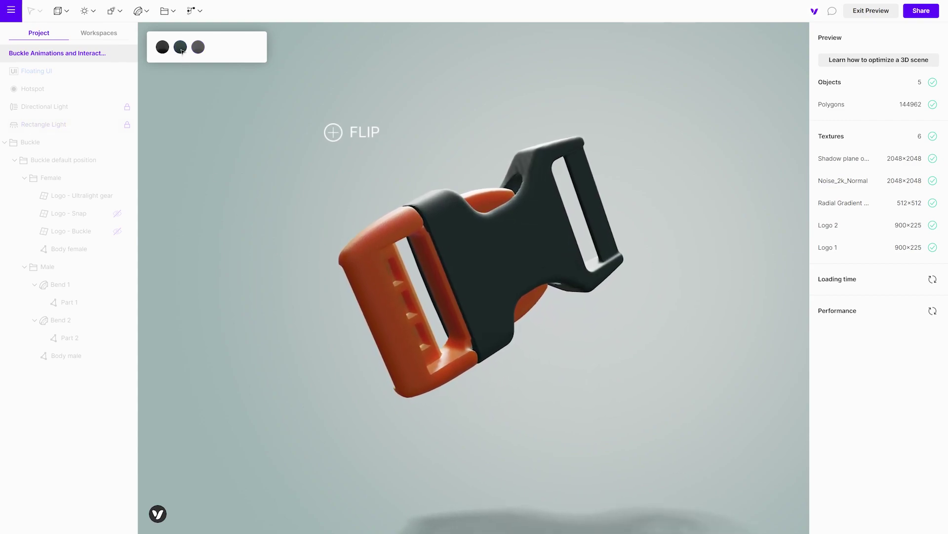
pyautogui.click(163, 49)
pyautogui.moveTo(346, 291); pyautogui.dragTo(444, 313)
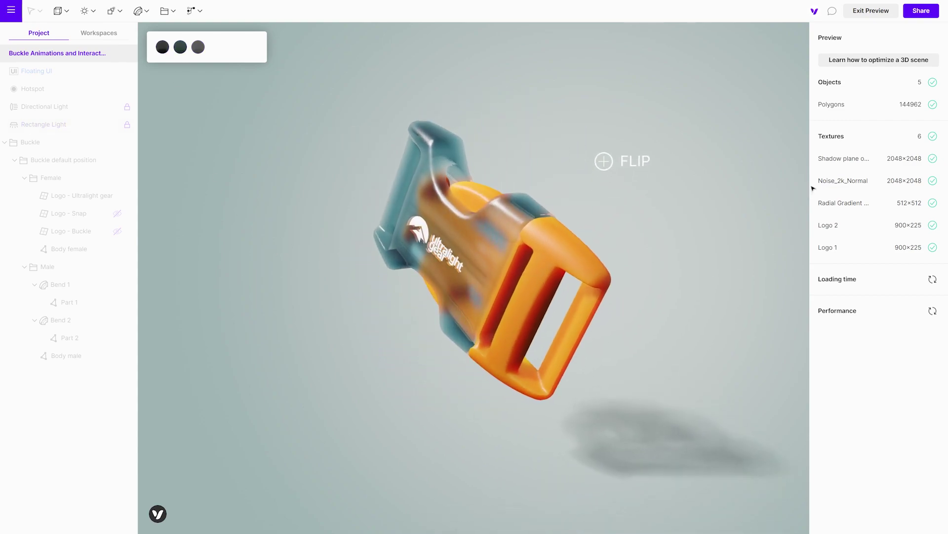
pyautogui.click(871, 11)
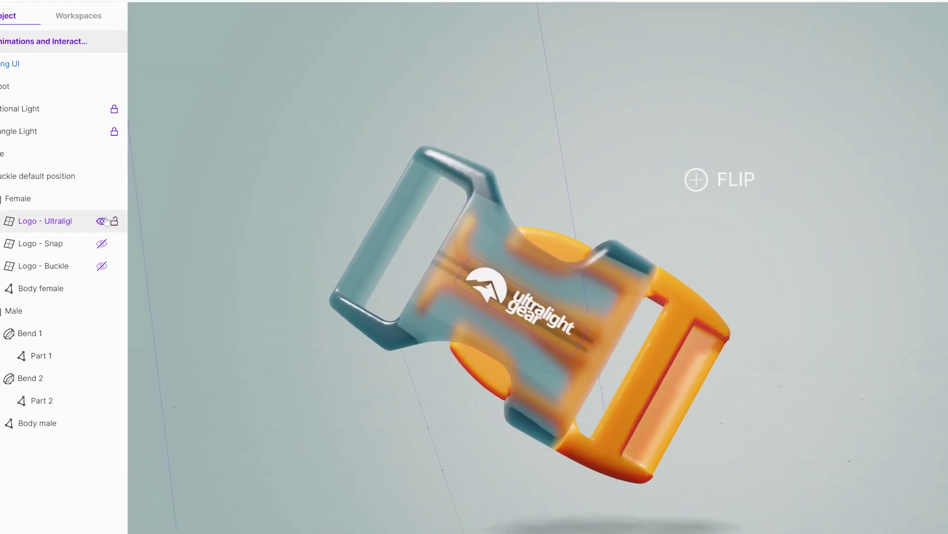
# Step: Show the Snap and Buckle logos one at a time in place of the Ultralight gear logo, ending with only Ultralight gear shown
pyautogui.click(117, 195)
pyautogui.click(176, 320)
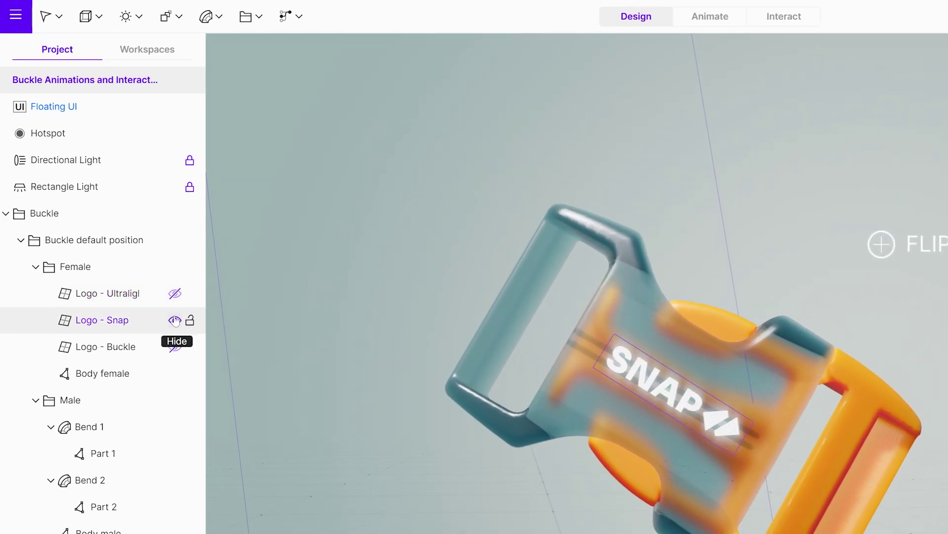
pyautogui.click(175, 320)
pyautogui.click(176, 347)
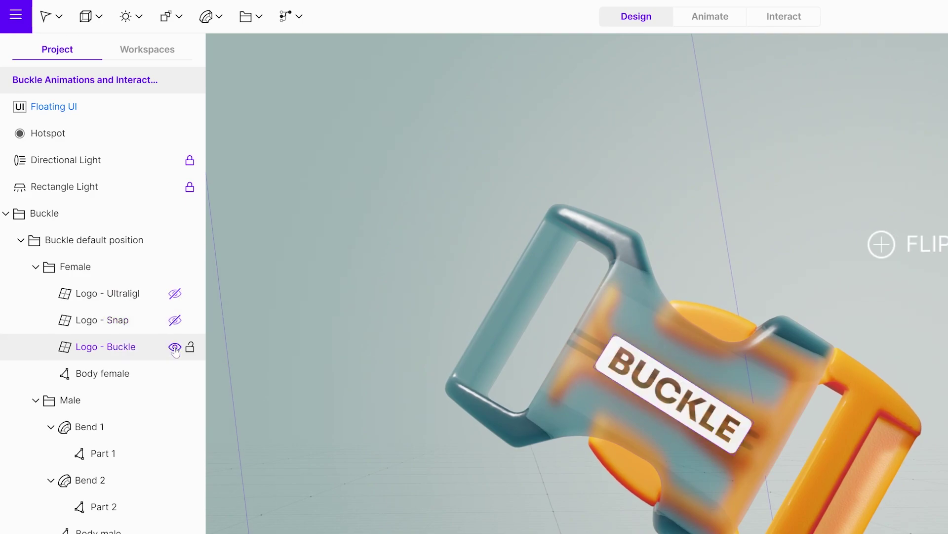
pyautogui.click(175, 346)
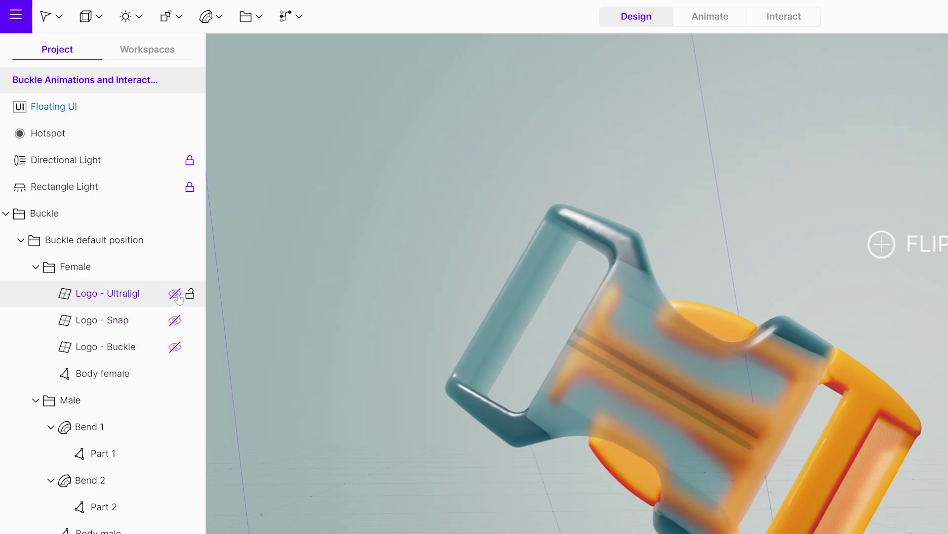
pyautogui.click(175, 294)
# Step: Add a Variants object inside the Female group and move the Ultralight gear, Snap and Buckle logos into it
pyautogui.click(291, 16)
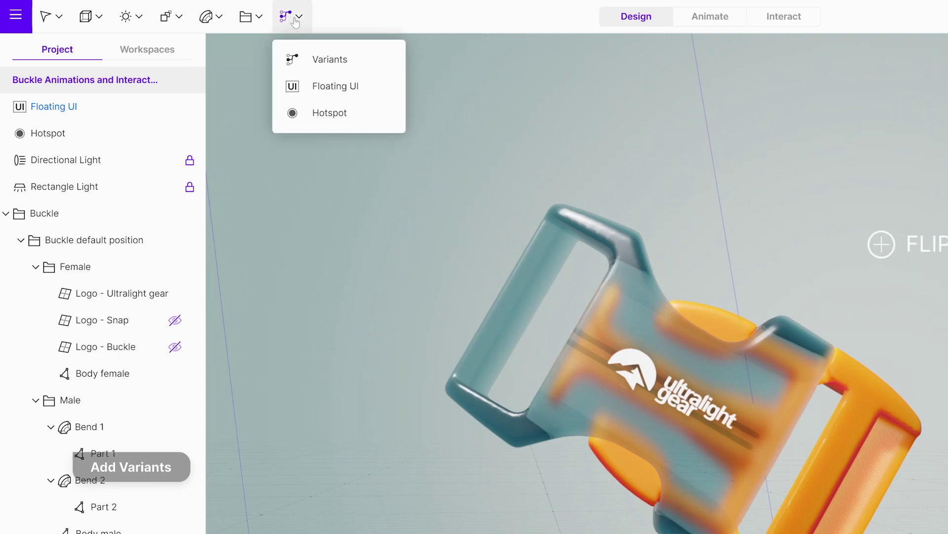
pyautogui.click(305, 60)
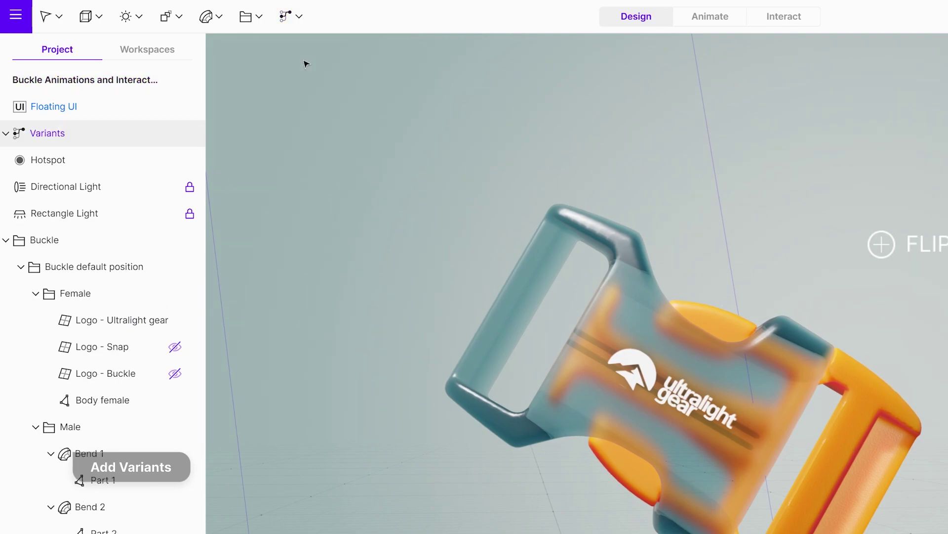
pyautogui.moveTo(126, 281); pyautogui.dragTo(129, 313)
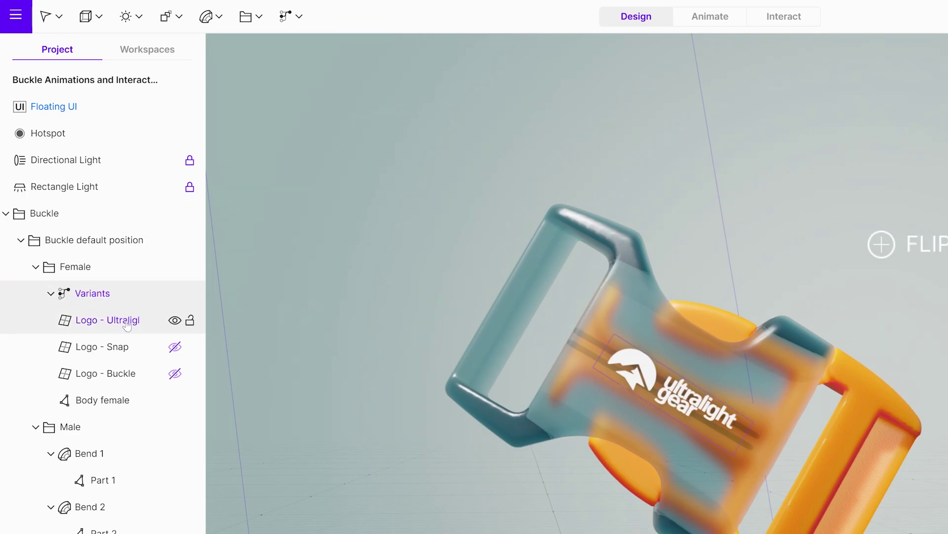
pyautogui.click(127, 321)
pyautogui.keyDown('shift'); pyautogui.click(114, 374); pyautogui.keyUp('shift')
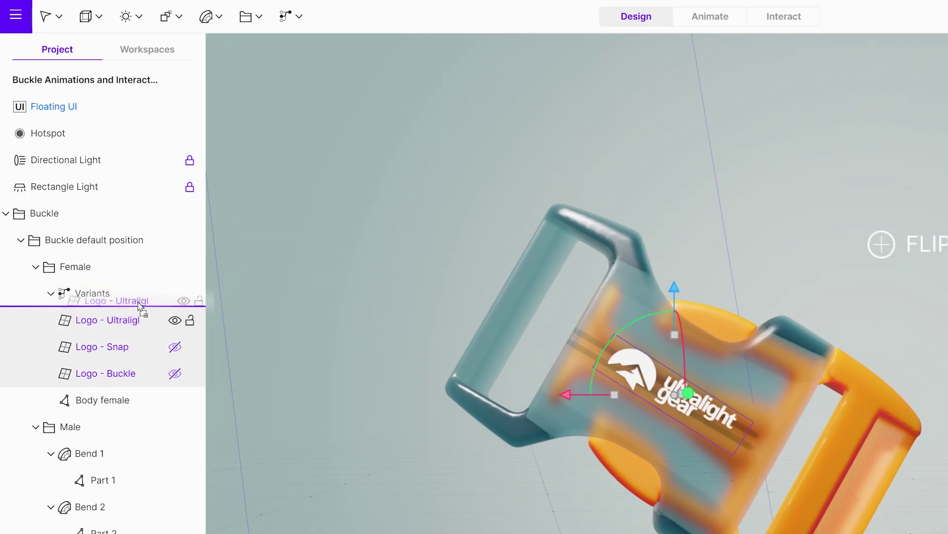
# Step: Test the variants by activating the Snap logo, the Buckle logo and finally the Ultralight gear logo
pyautogui.click(175, 347)
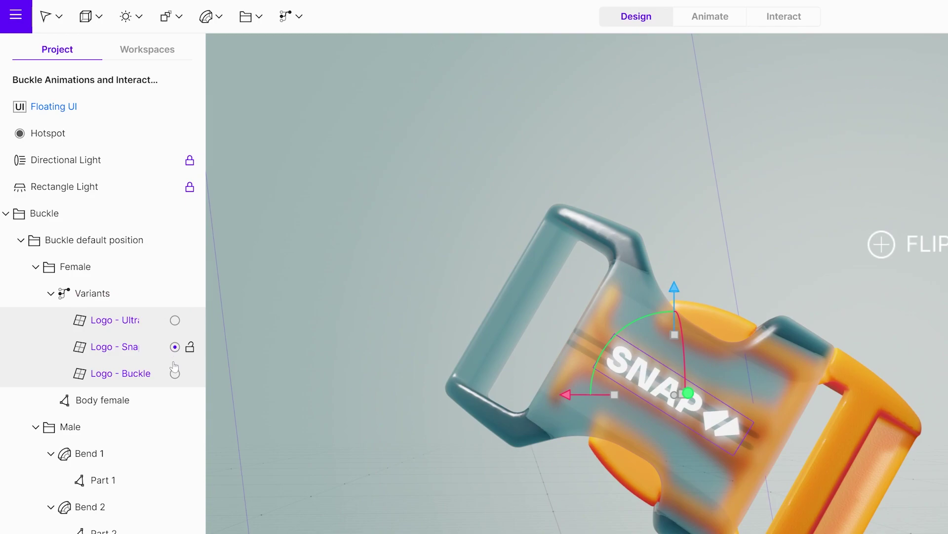
pyautogui.click(175, 373)
pyautogui.click(175, 321)
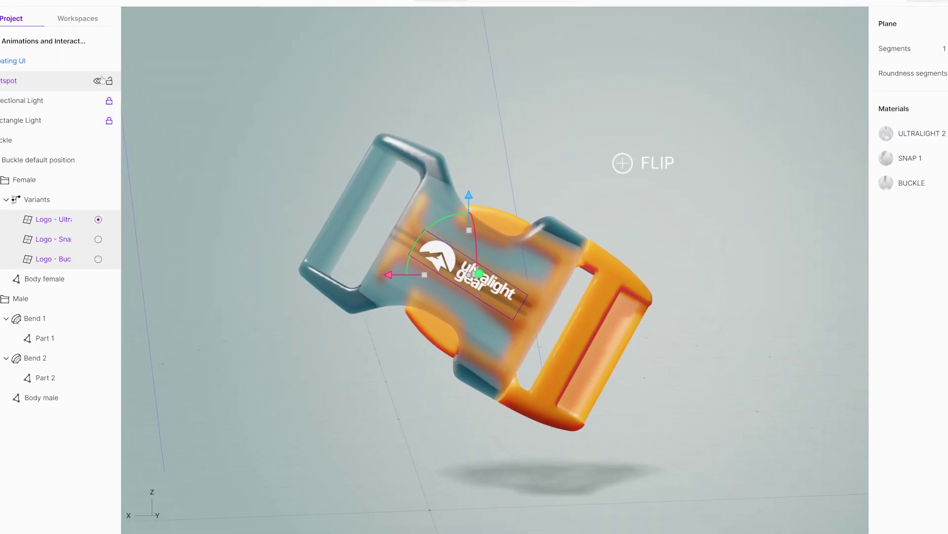
# Step: Add a Variants element to the Floating UI with the logo Variants object as its source
pyautogui.click(68, 59)
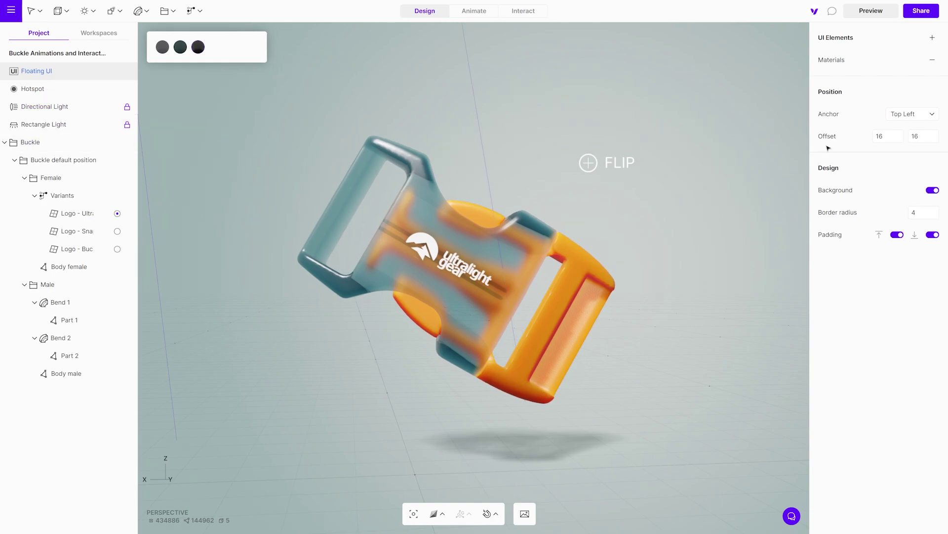
pyautogui.click(933, 38)
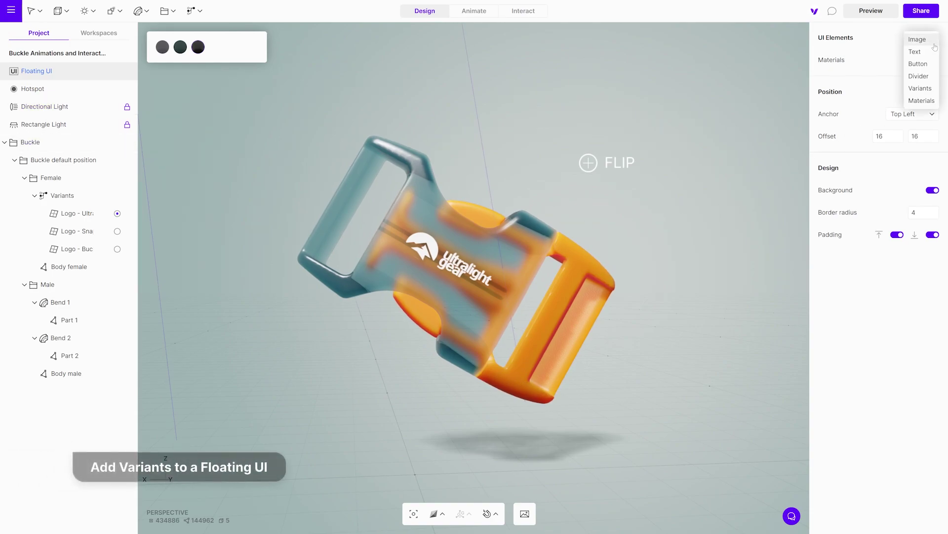
pyautogui.click(921, 88)
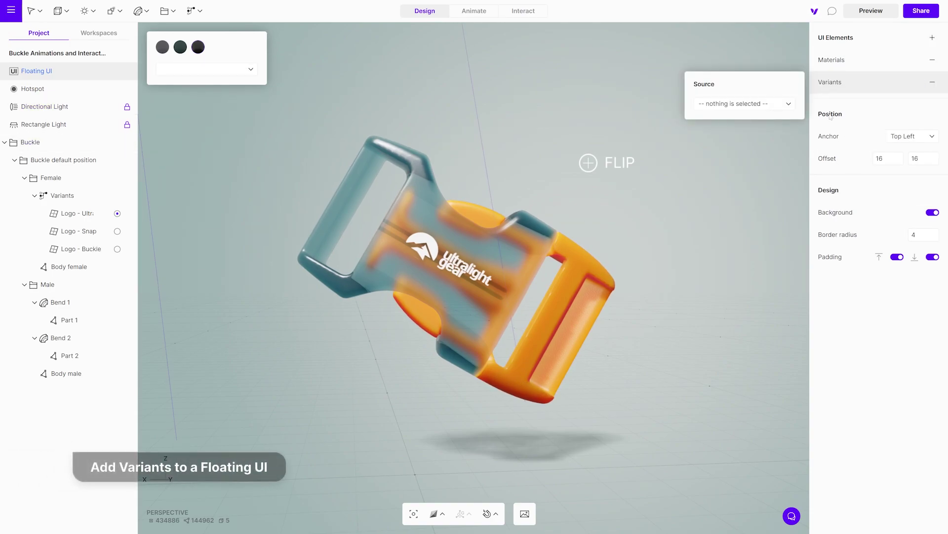
pyautogui.click(788, 110)
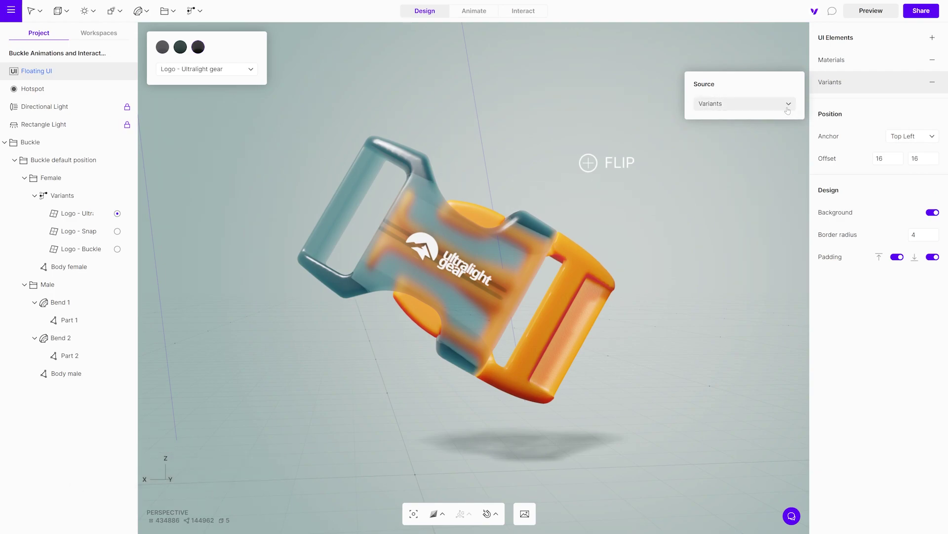
pyautogui.click(662, 89)
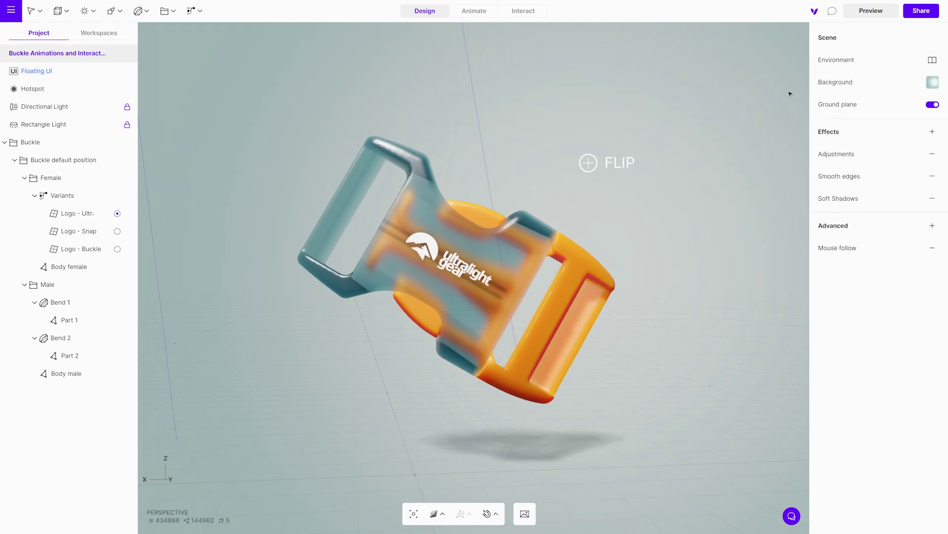
# Step: Preview the scene and switch the female part through all three materials with the Floating UI swatches
pyautogui.click(883, 16)
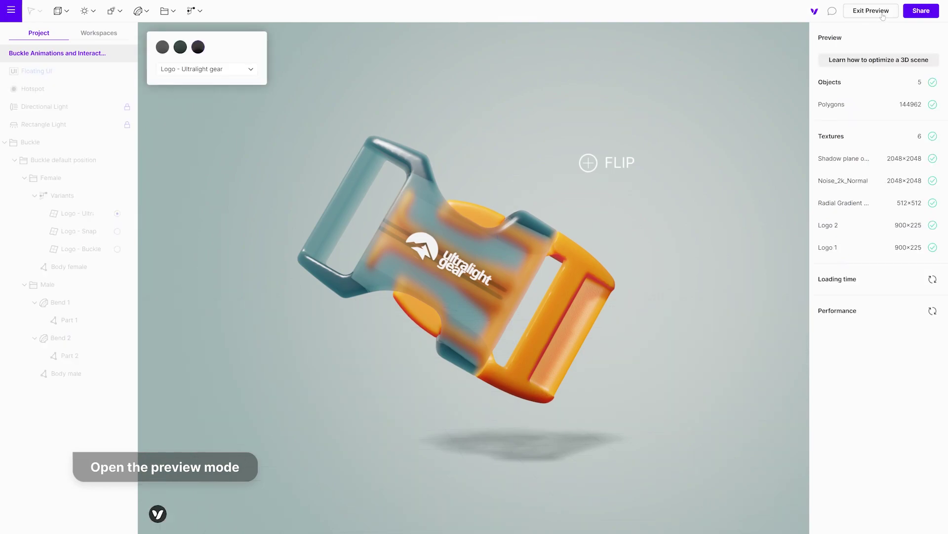
pyautogui.click(163, 47)
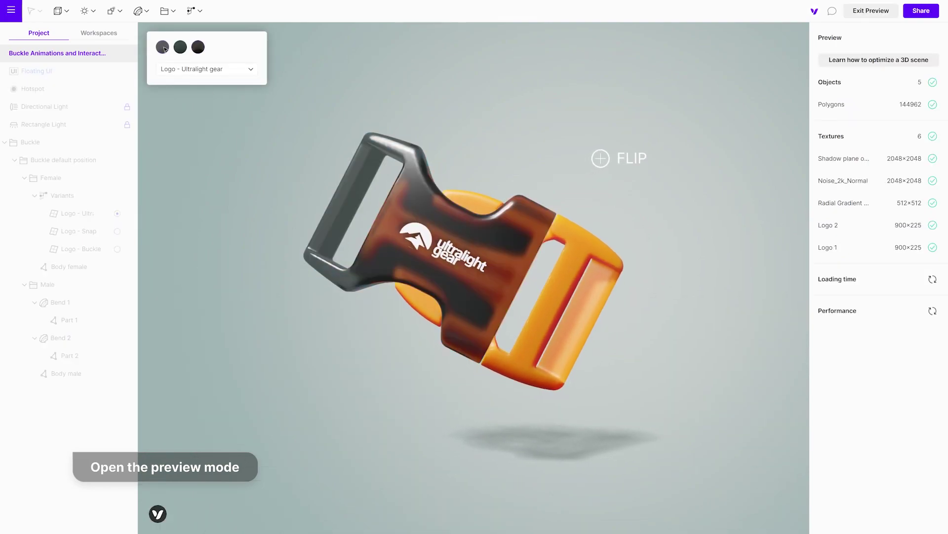
pyautogui.click(180, 47)
pyautogui.click(198, 48)
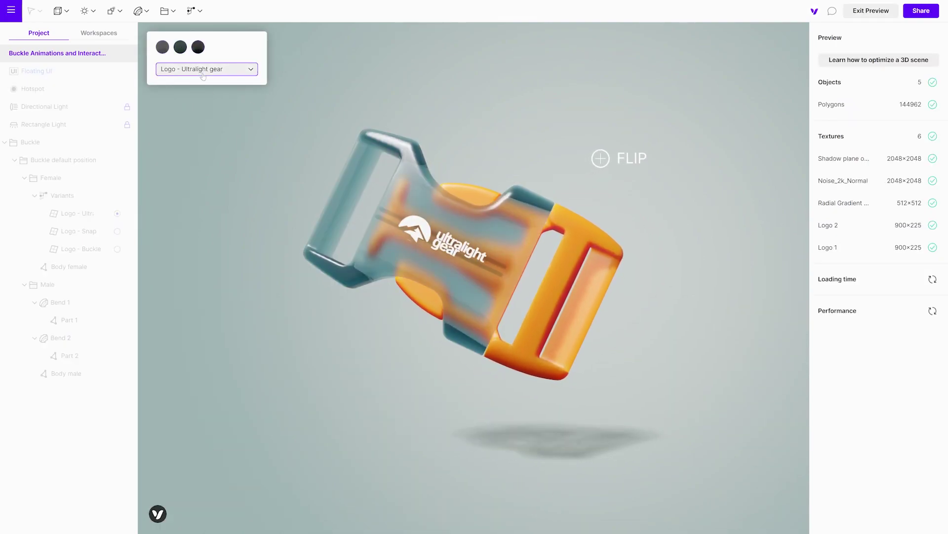
# Step: Switch the previewed logo to Snap, to Buckle and back to Ultralight gear through the Floating UI, and exit the preview
pyautogui.click(205, 69)
pyautogui.click(208, 82)
pyautogui.click(215, 72)
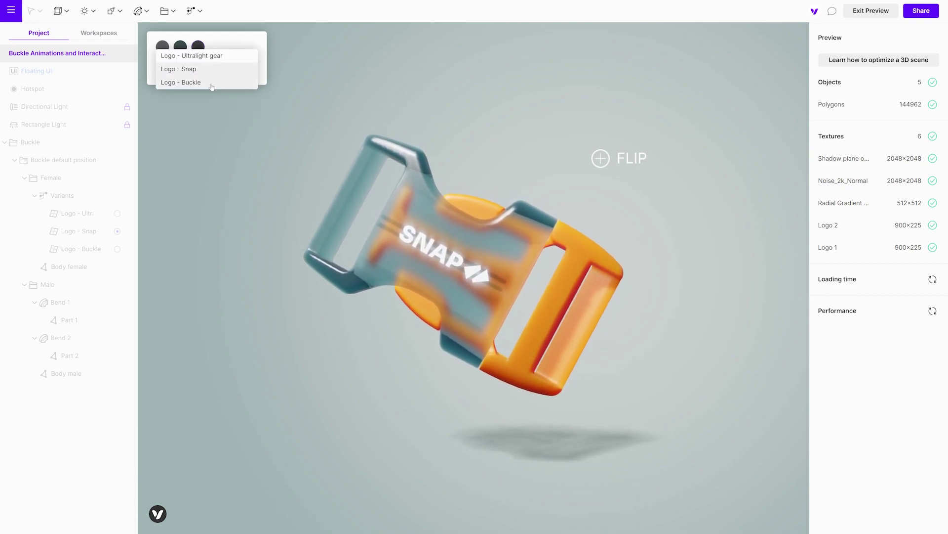
pyautogui.click(212, 82)
pyautogui.click(214, 76)
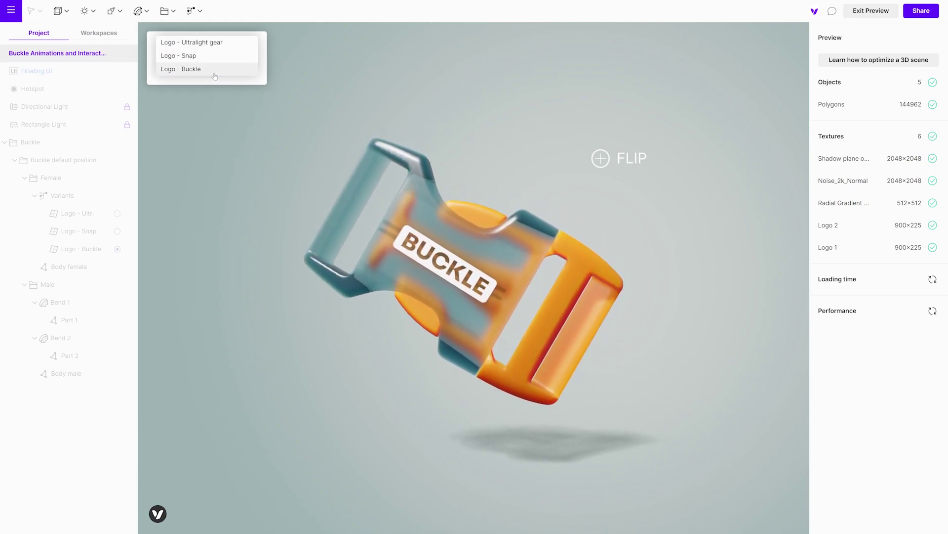
pyautogui.click(214, 42)
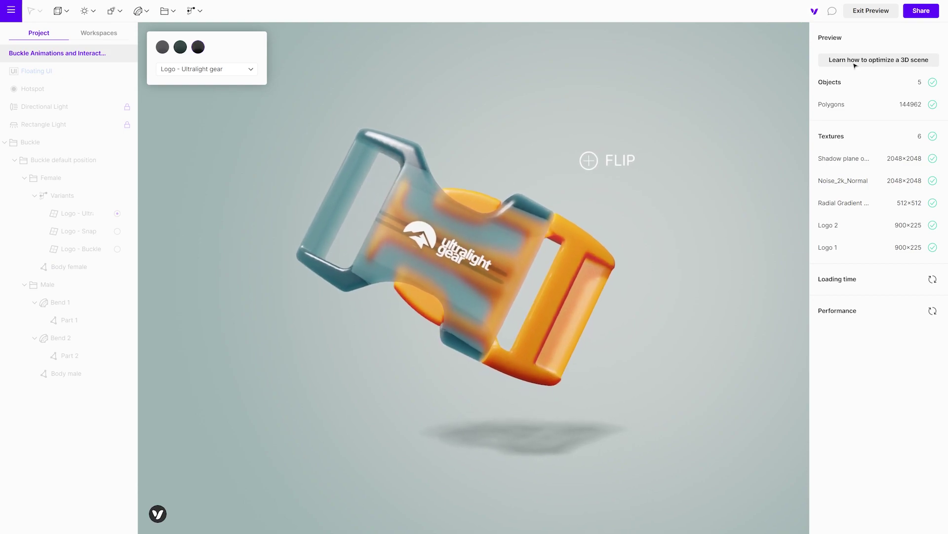
pyautogui.click(870, 11)
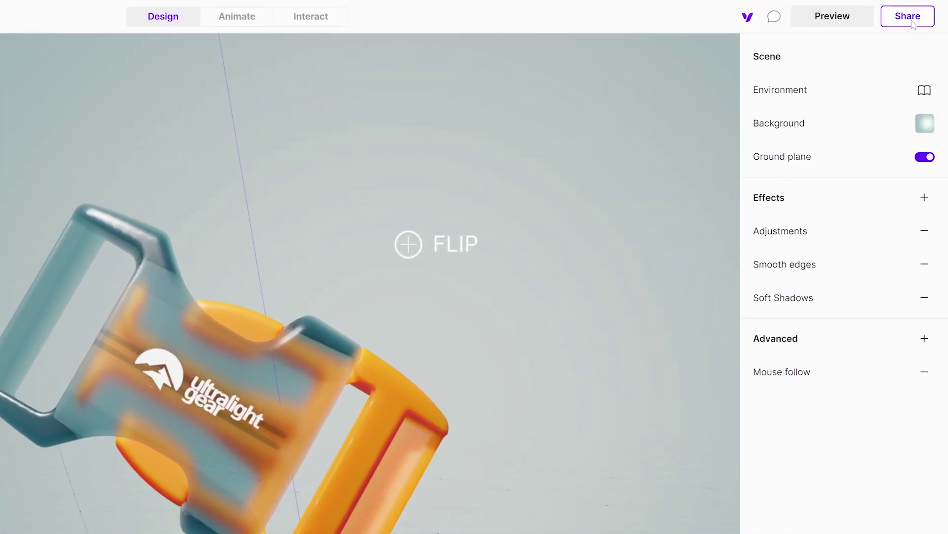
# Step: Enable sharing for the project
pyautogui.click(911, 20)
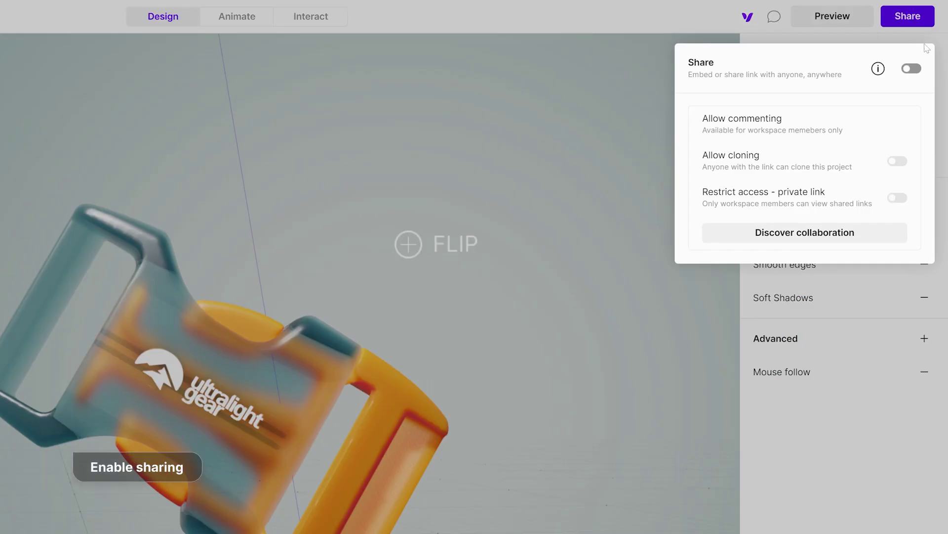
pyautogui.click(912, 69)
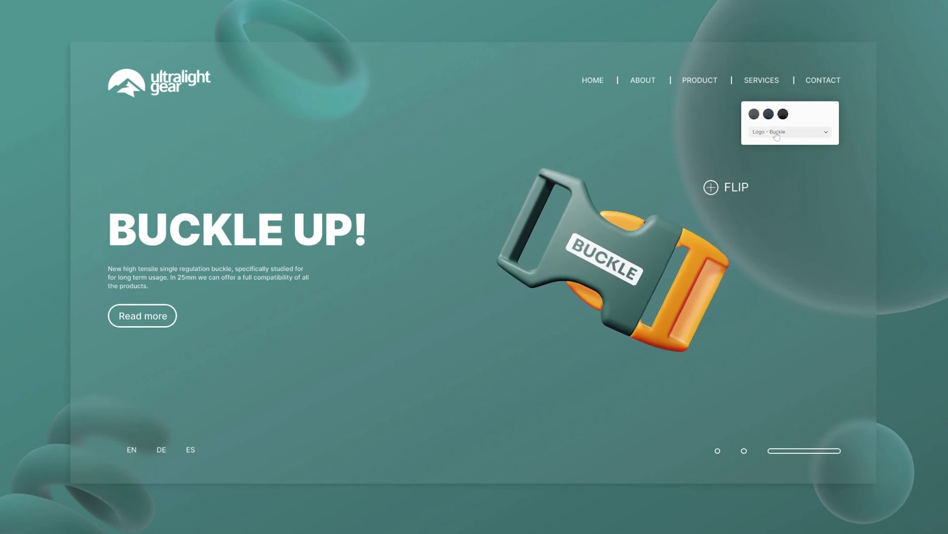
# Step: On the website with the embedded buckle, switch the logo to Ultralight gear, trigger the buckle's click animation and orbit the model
pyautogui.click(773, 132)
pyautogui.click(773, 105)
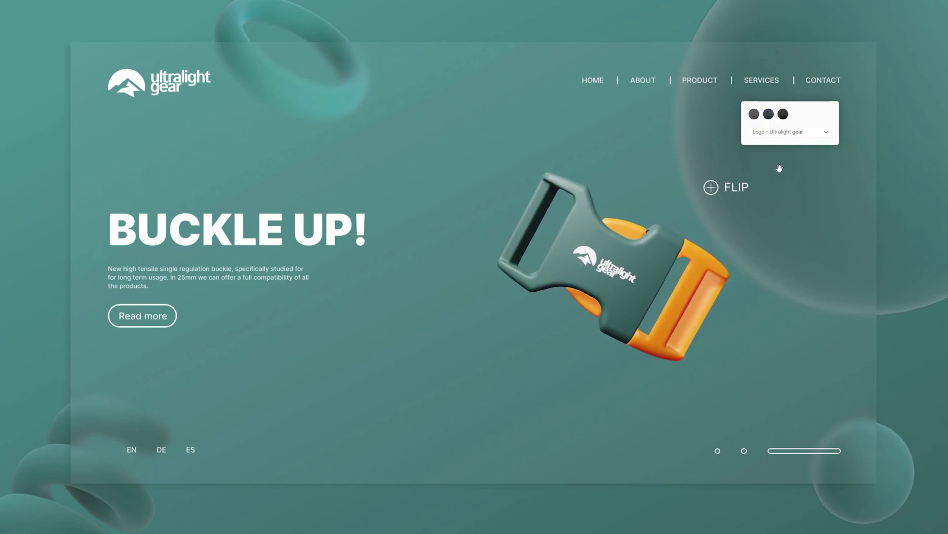
pyautogui.click(657, 244)
pyautogui.moveTo(801, 261)
pyautogui.mouseDown()
pyautogui.moveTo(543, 250)
pyautogui.moveTo(549, 208)
pyautogui.moveTo(601, 277)
pyautogui.moveTo(790, 254)
pyautogui.mouseUp()
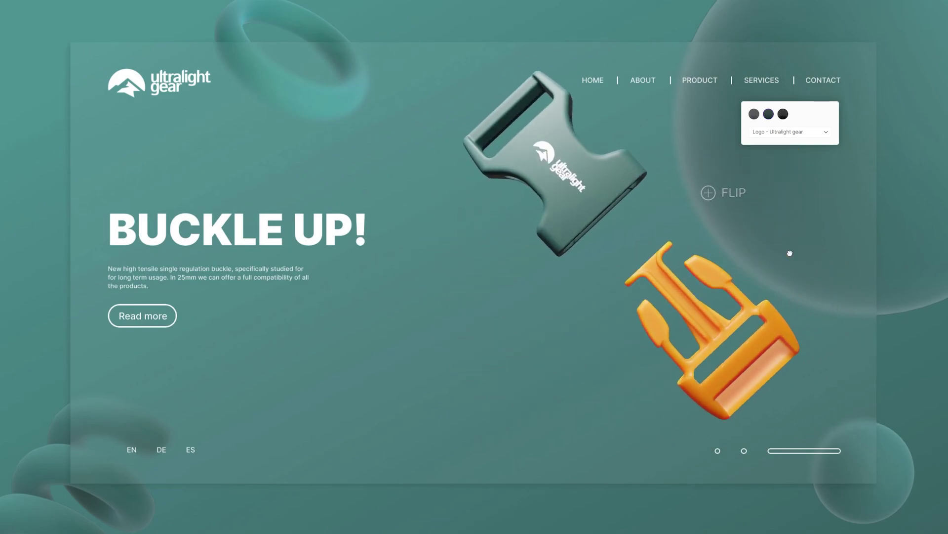